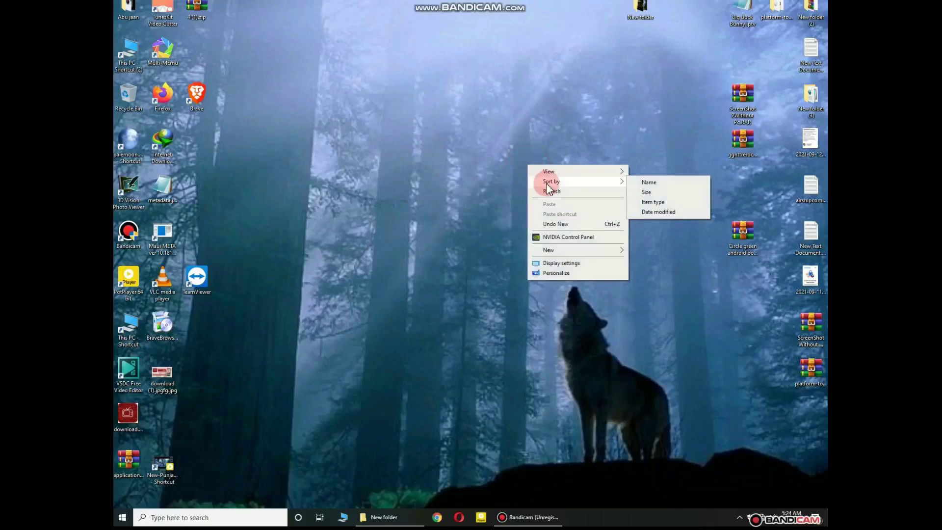
click(548, 191)
right_click(473, 166)
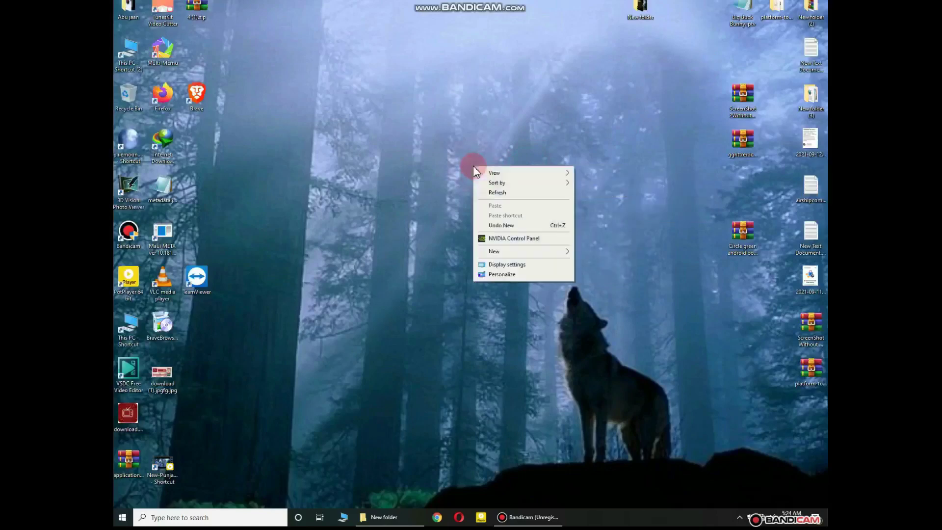
click(496, 193)
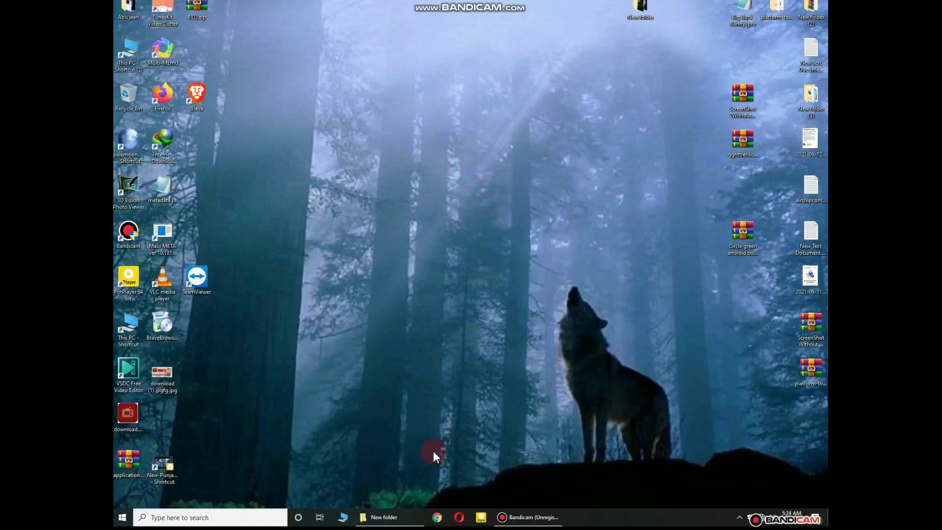
- Review the archives and boot.img in New folder under mobile\root on drive D
click(392, 516)
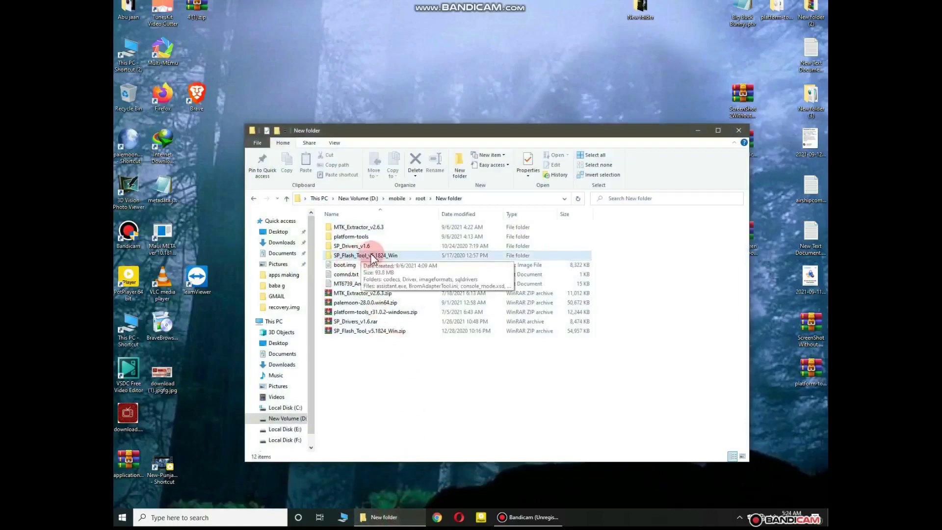
click(363, 330)
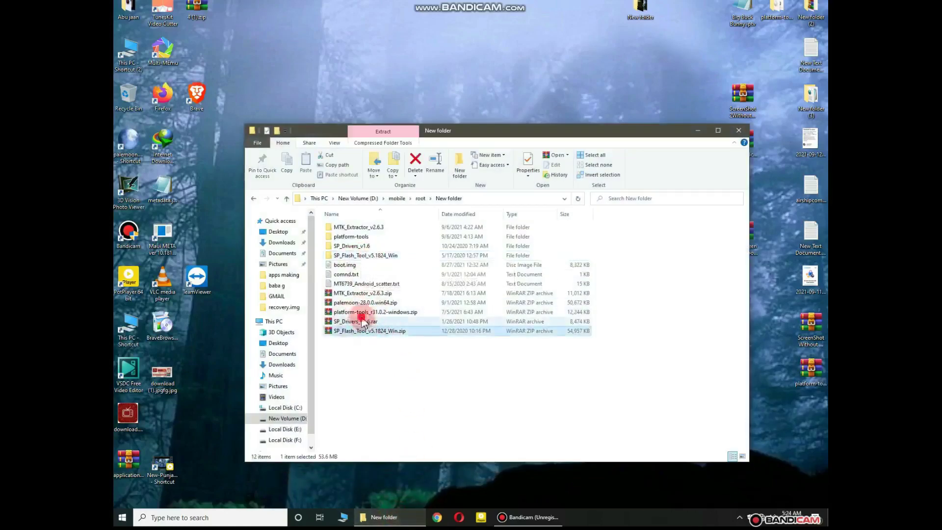
click(362, 321)
click(366, 312)
click(369, 303)
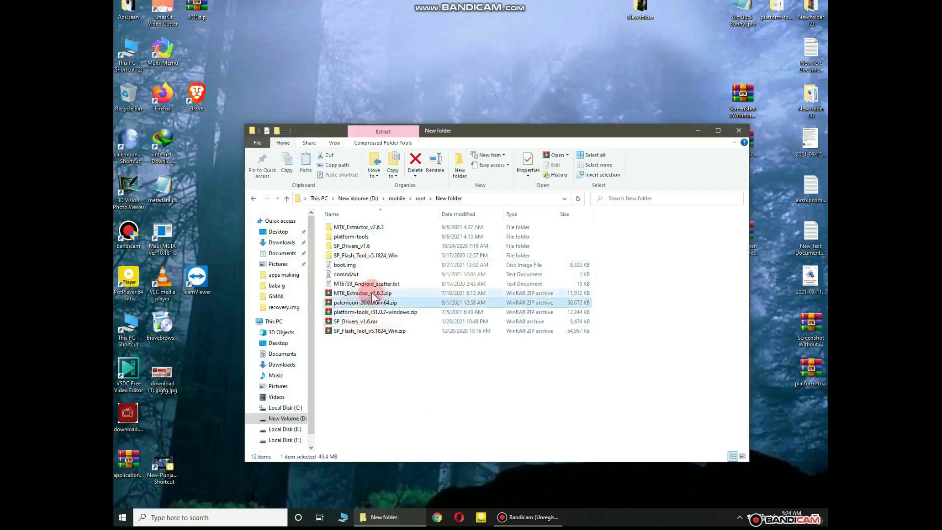
click(372, 294)
click(398, 396)
drag(363, 367, 378, 347)
right_click(384, 354)
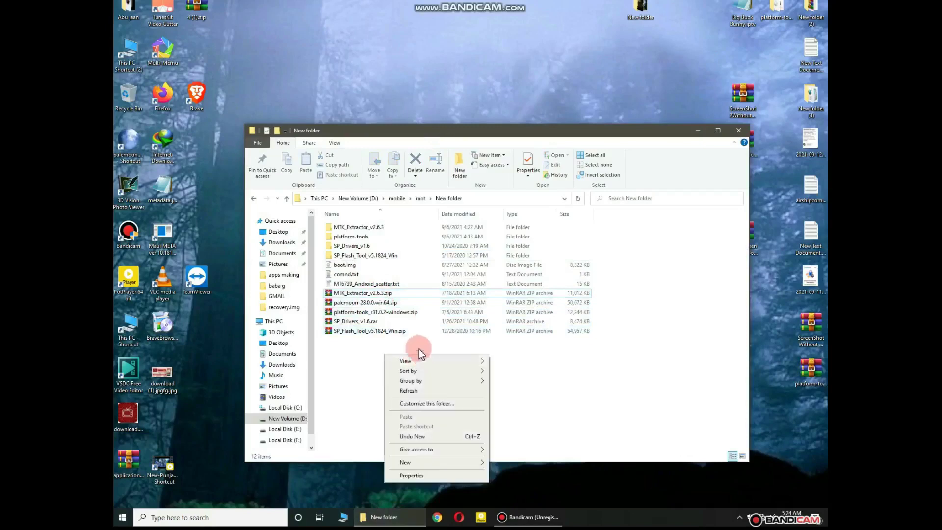
click(385, 340)
click(349, 265)
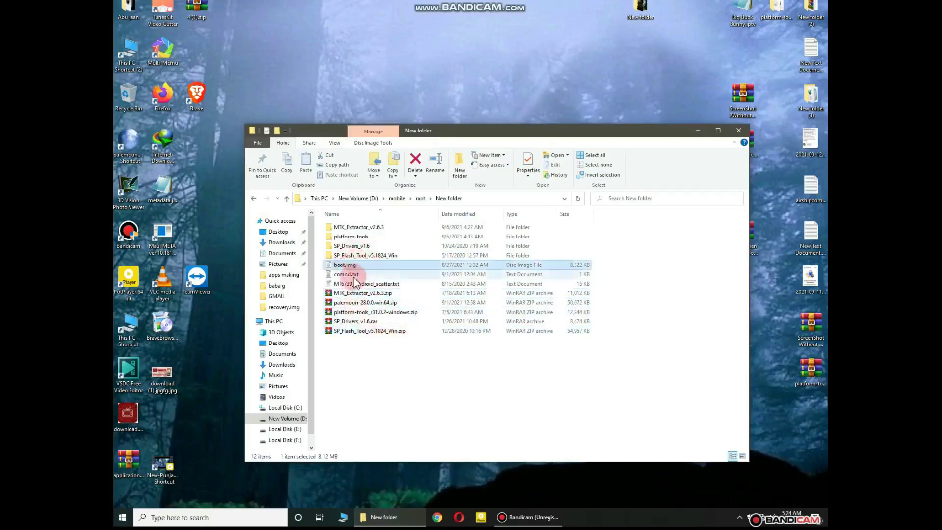
click(370, 362)
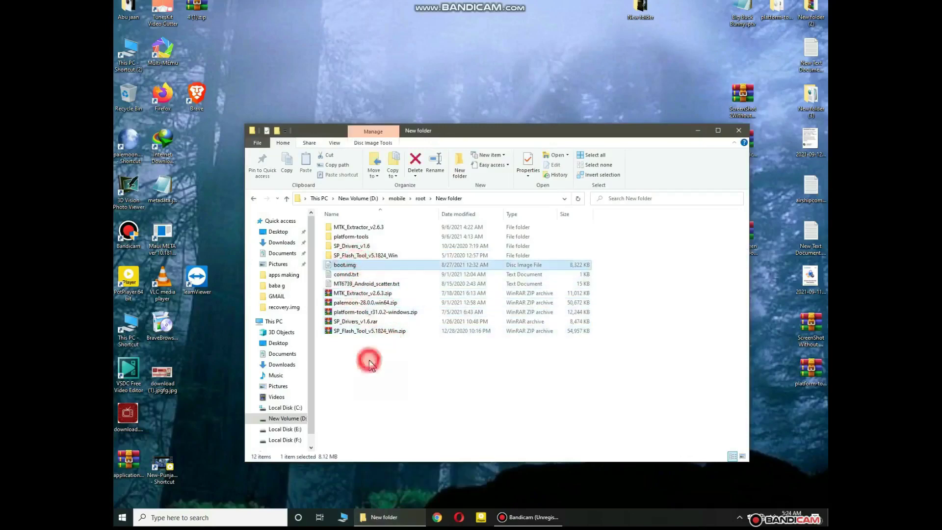
- Launch flash_tool.exe from the SP_Flash_Tool_v5.1824_Win folder
double_click(349, 256)
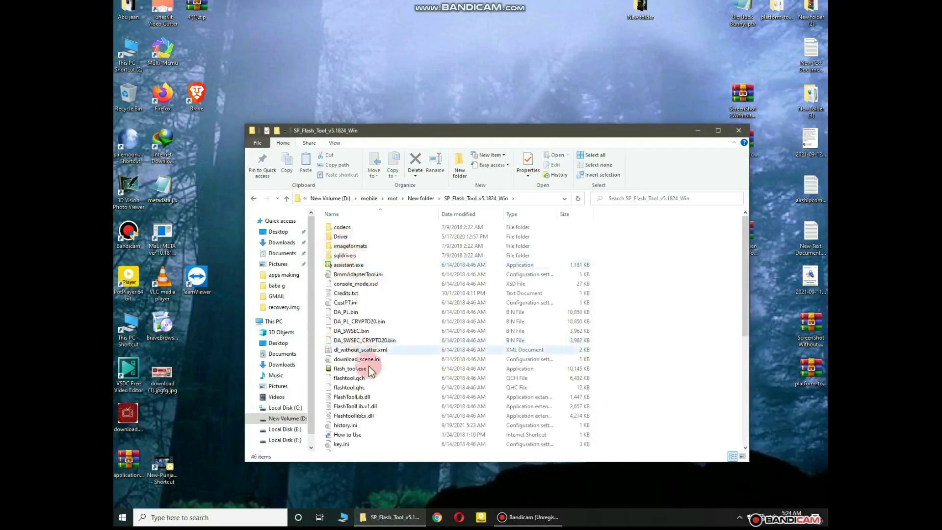
double_click(360, 368)
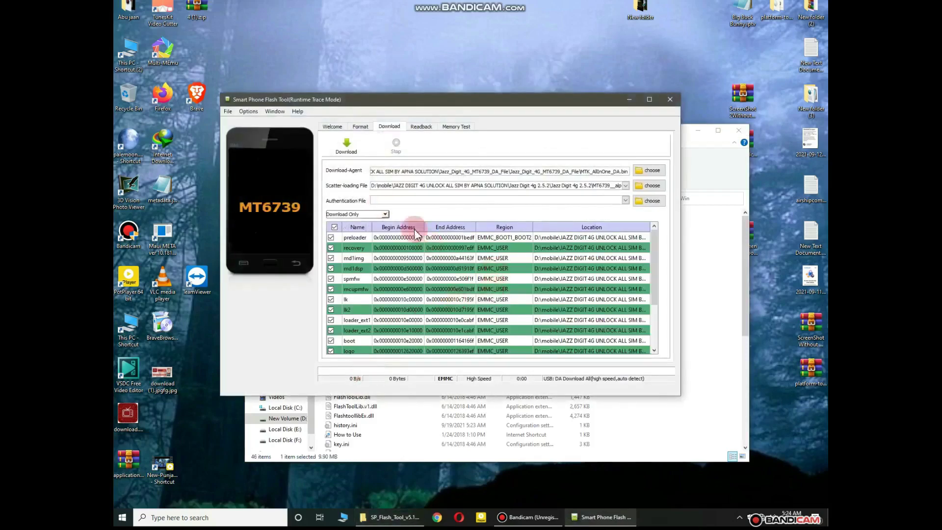
- Load MT6739_Android_scatter.txt from the MT6739 firmware folder inside Jazz Digit 4g 2.5.2 as the scatter-loading file
click(640, 191)
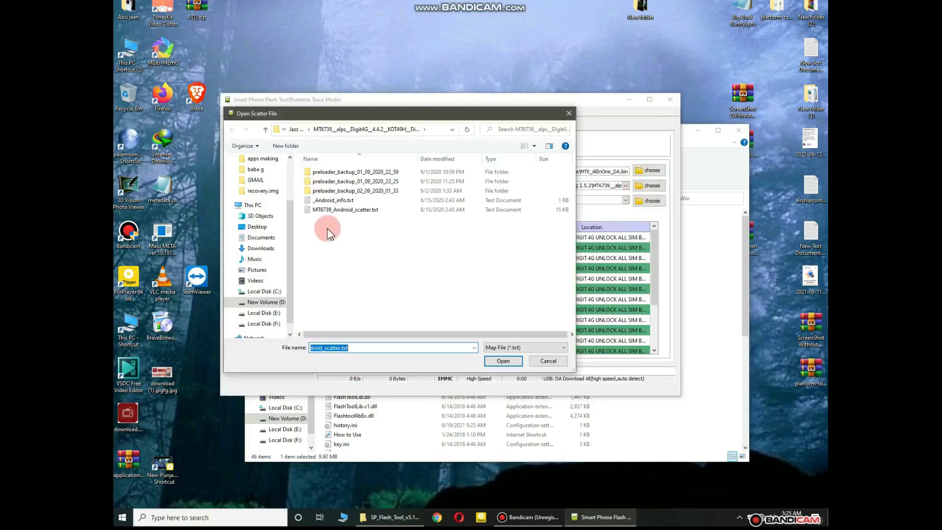
click(349, 211)
click(502, 361)
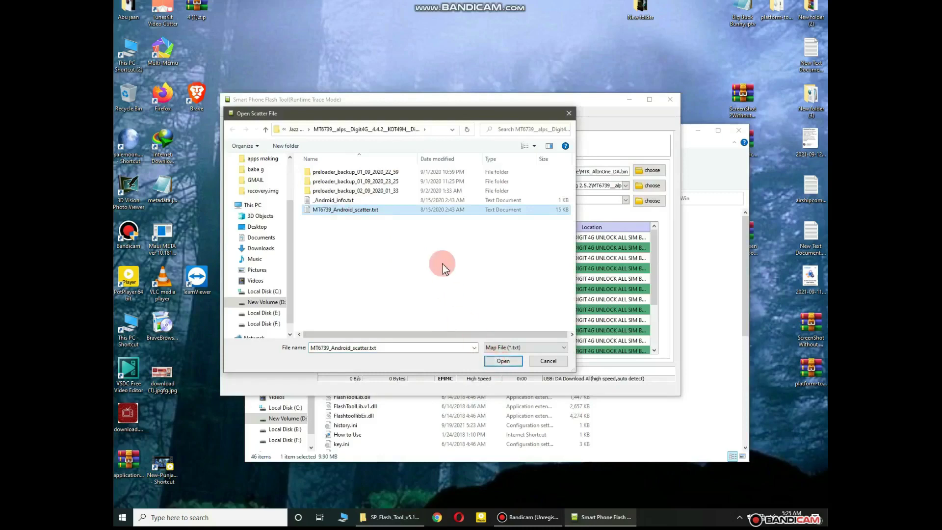
click(294, 130)
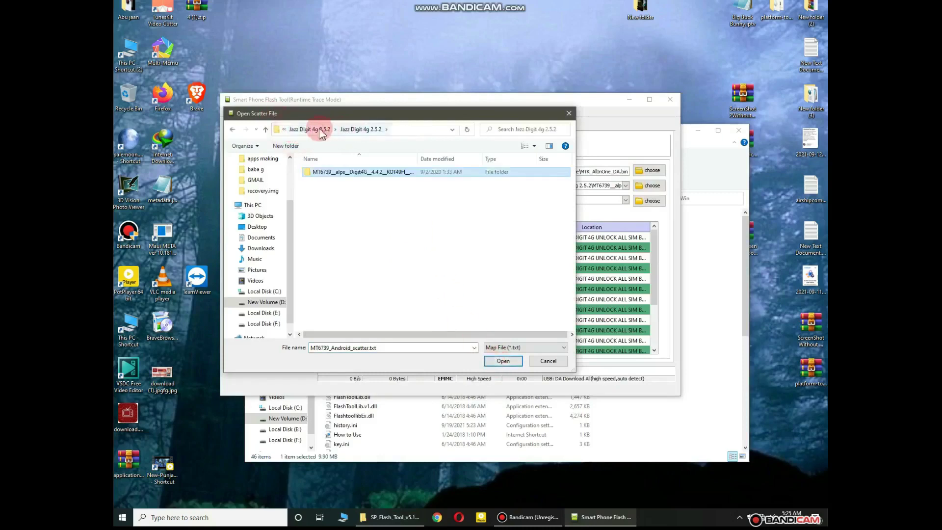
click(319, 130)
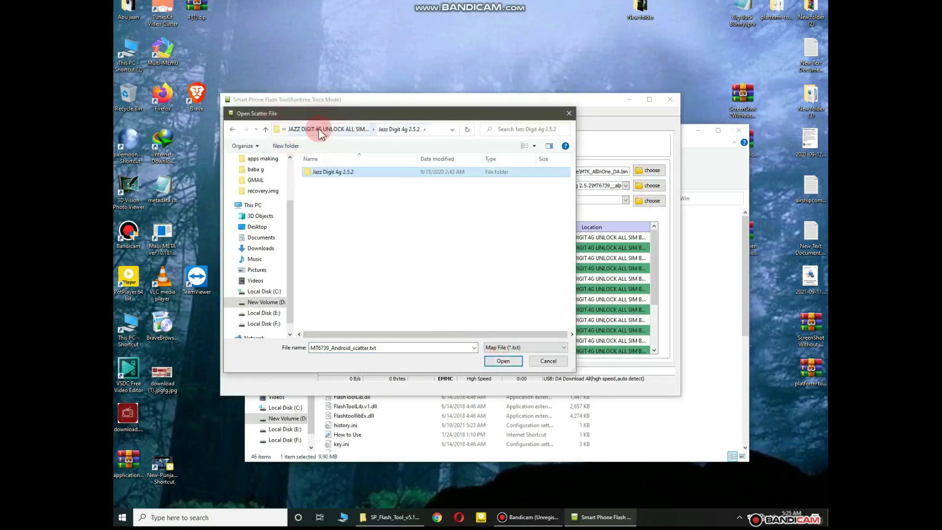
click(353, 130)
double_click(347, 192)
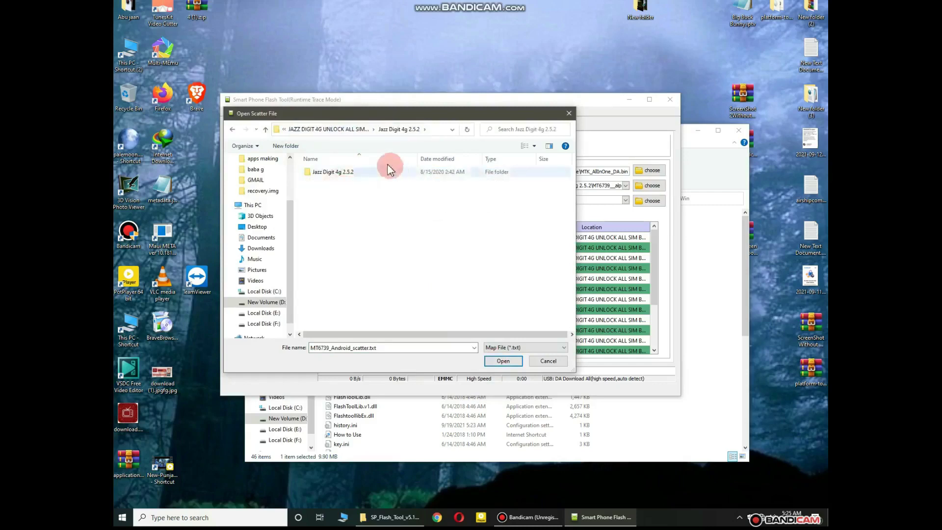
double_click(377, 171)
click(369, 172)
double_click(369, 174)
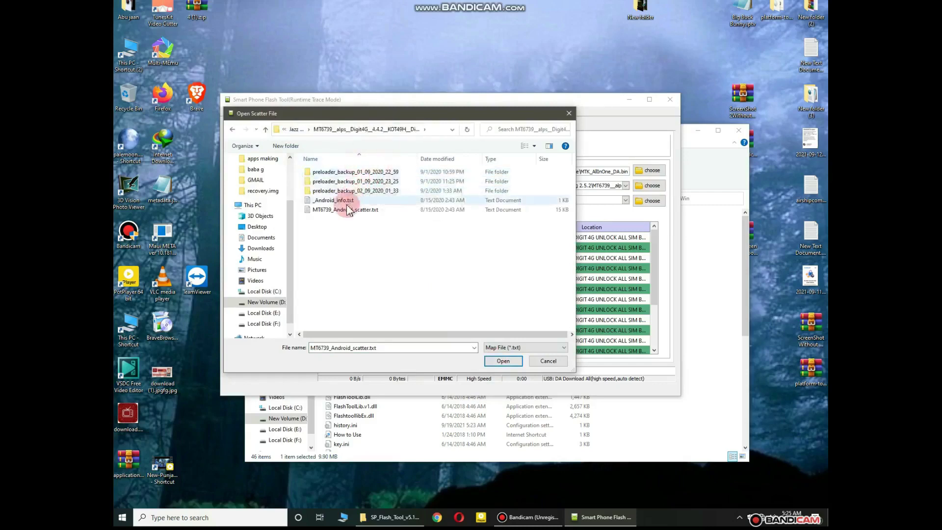
click(343, 209)
click(510, 365)
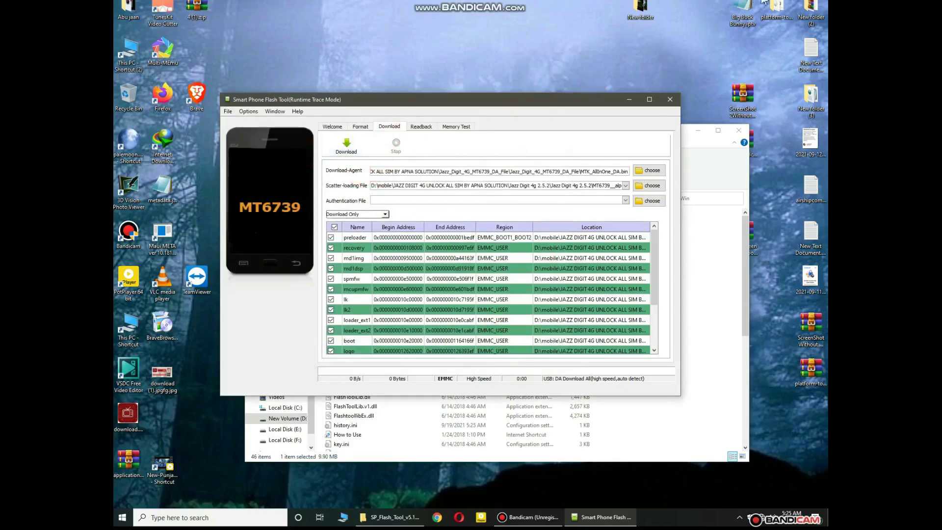
- Flash the checked partitions to the phone in Download Only mode and close the flash tool when the process ends
click(347, 149)
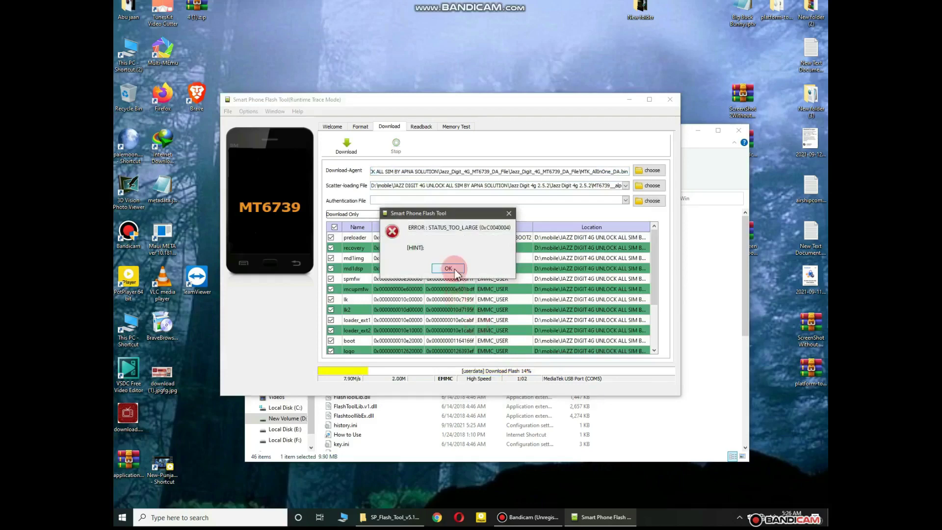
click(448, 267)
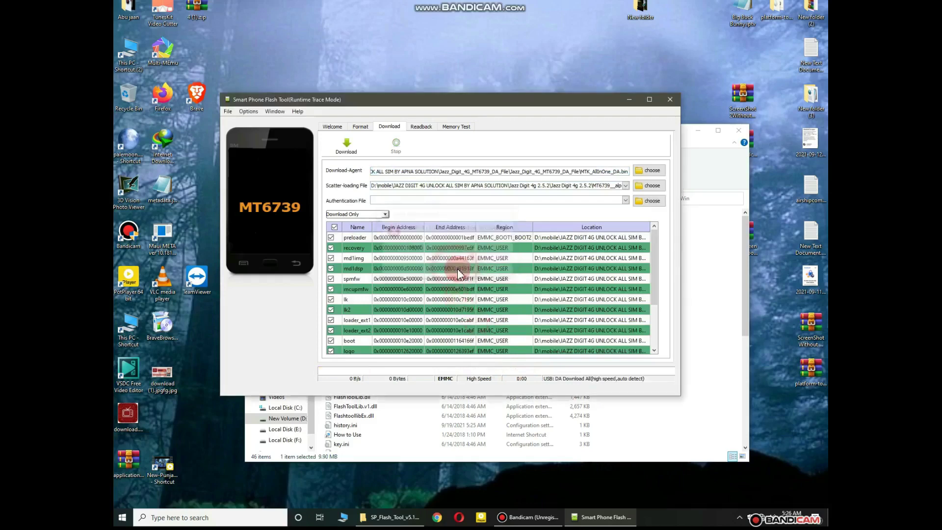
click(669, 100)
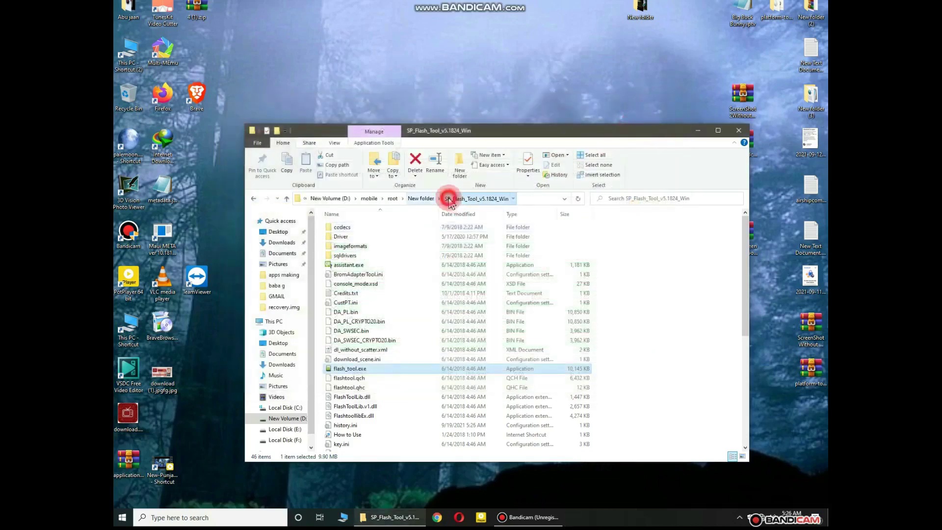
- Return to New folder and move the desktop's platform-tools folder to the free spot below the desktop's New folder
click(430, 202)
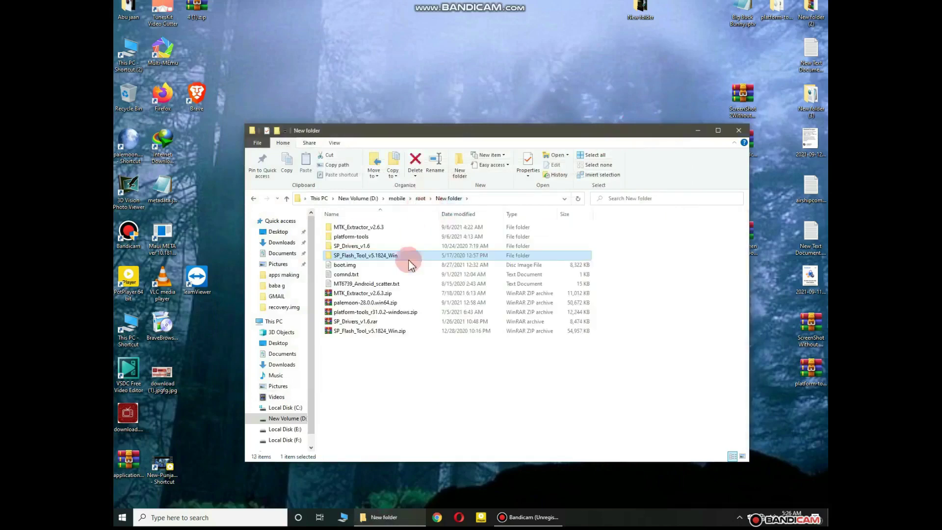
click(390, 338)
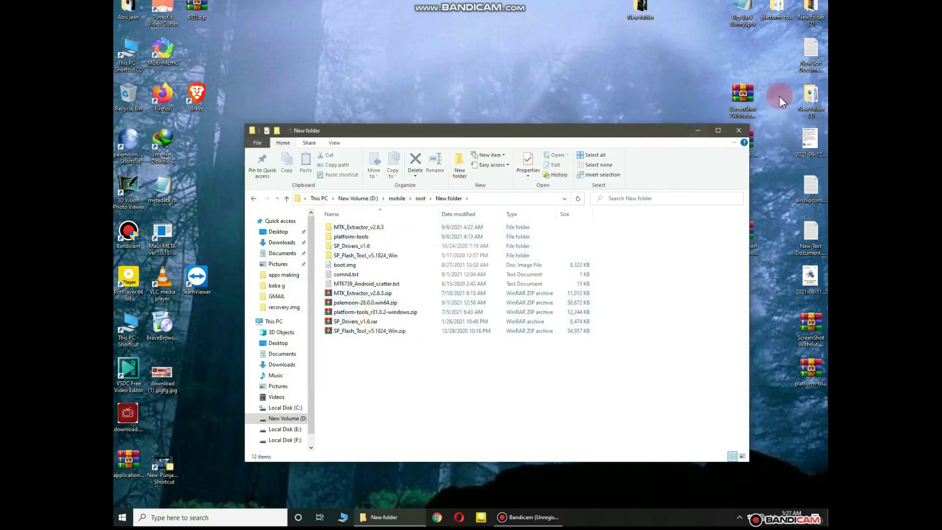
drag(779, 10, 642, 64)
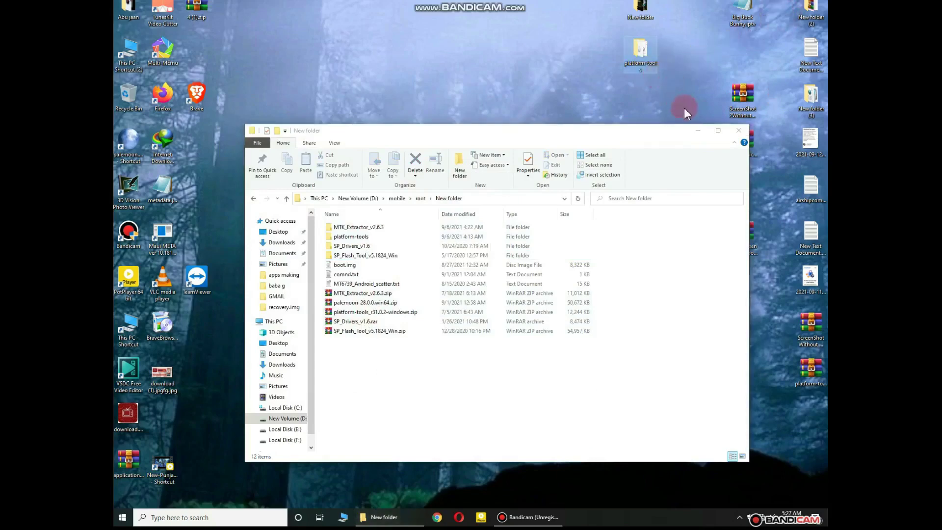
- Check boot.img in New folder and in the desktop's platform-tools folder, closing the platform-tools window after viewing
click(390, 256)
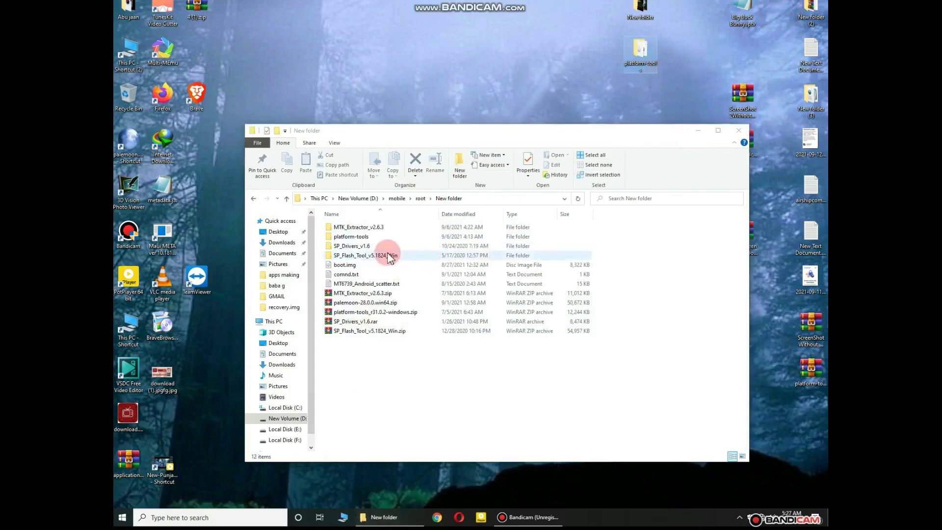
click(354, 266)
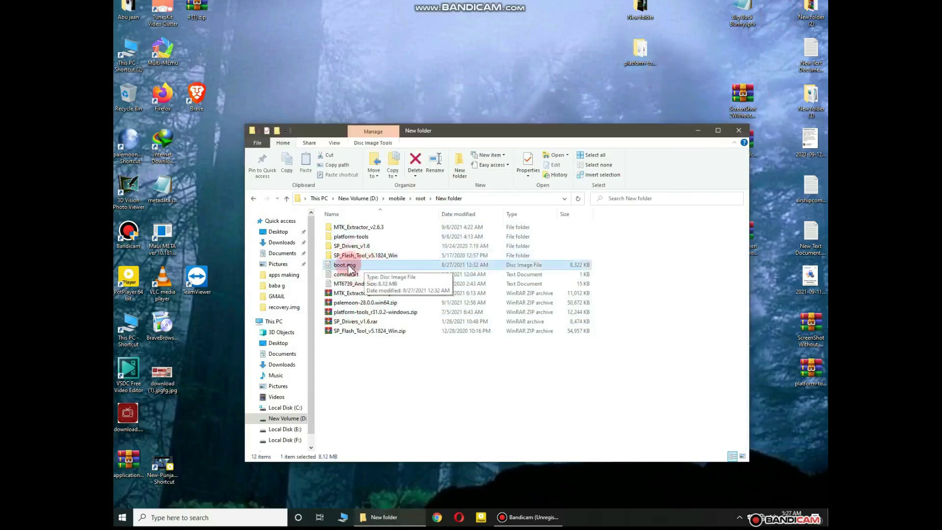
click(647, 55)
double_click(642, 57)
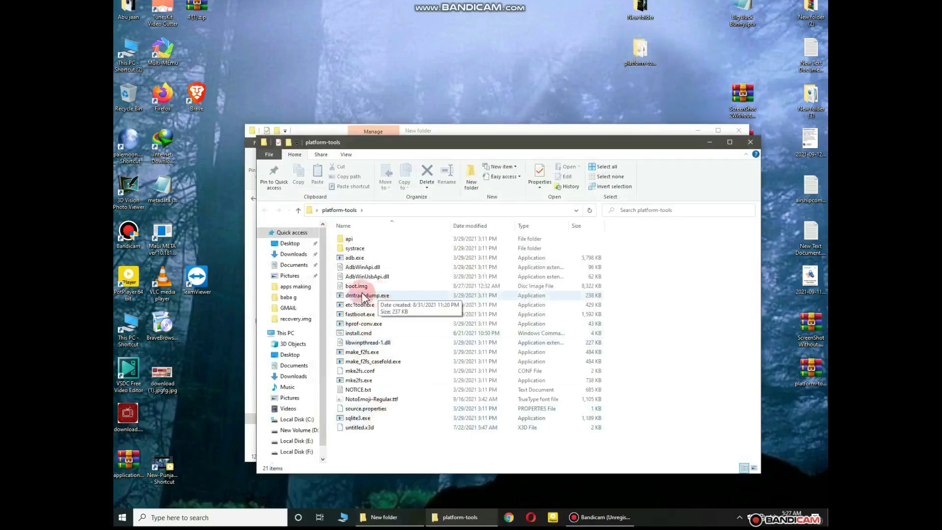
click(355, 288)
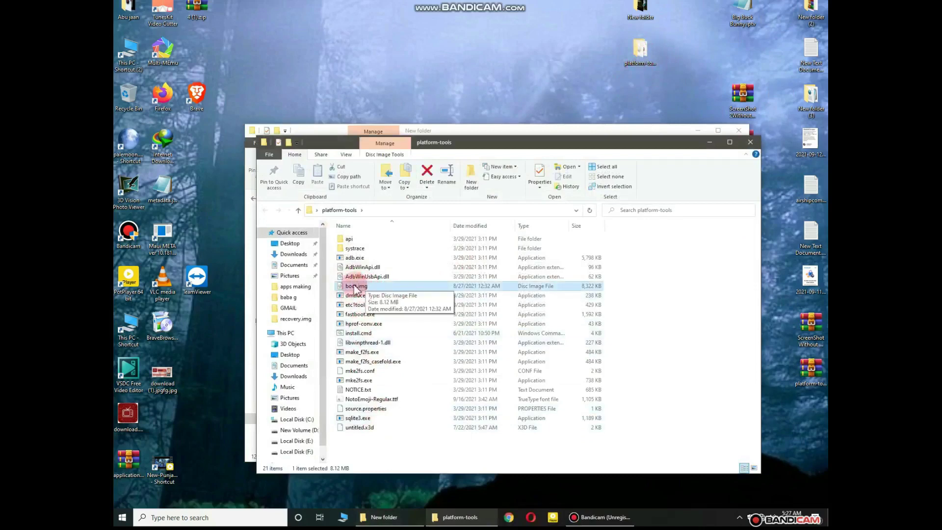
click(750, 143)
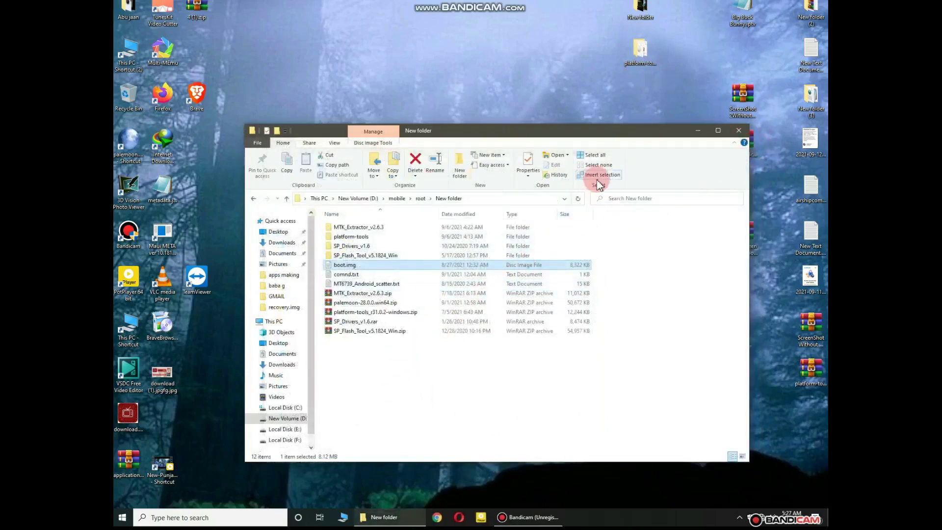
click(736, 25)
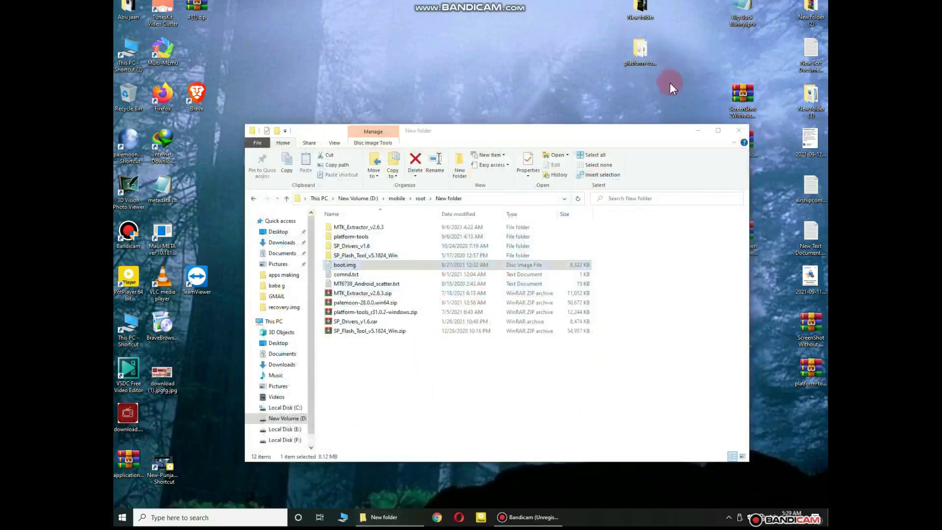
click(629, 59)
double_click(629, 58)
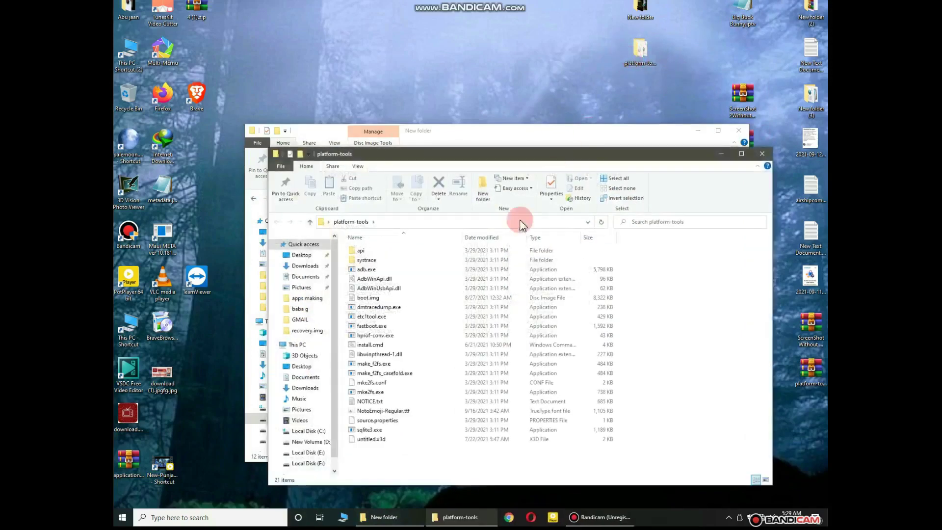
click(754, 156)
- Search Windows for CMD and open Command Prompt
click(222, 517)
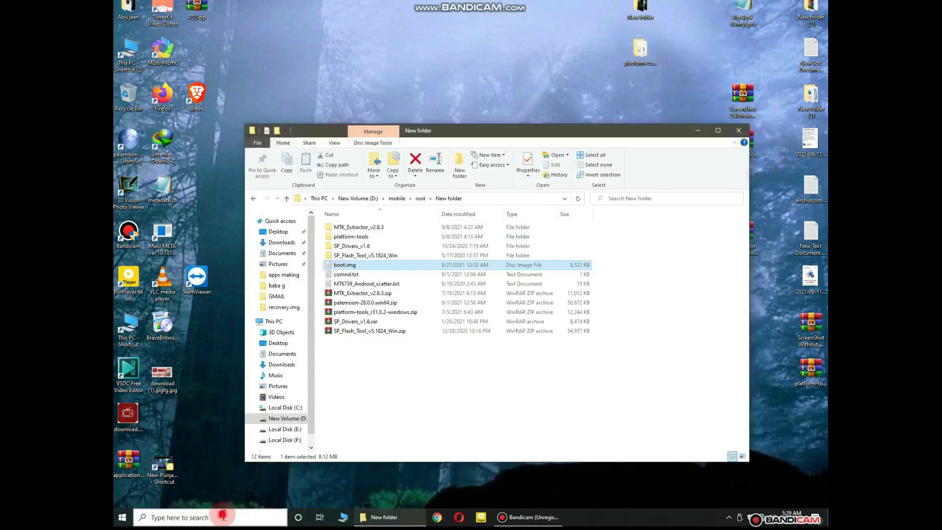
text(CMD)
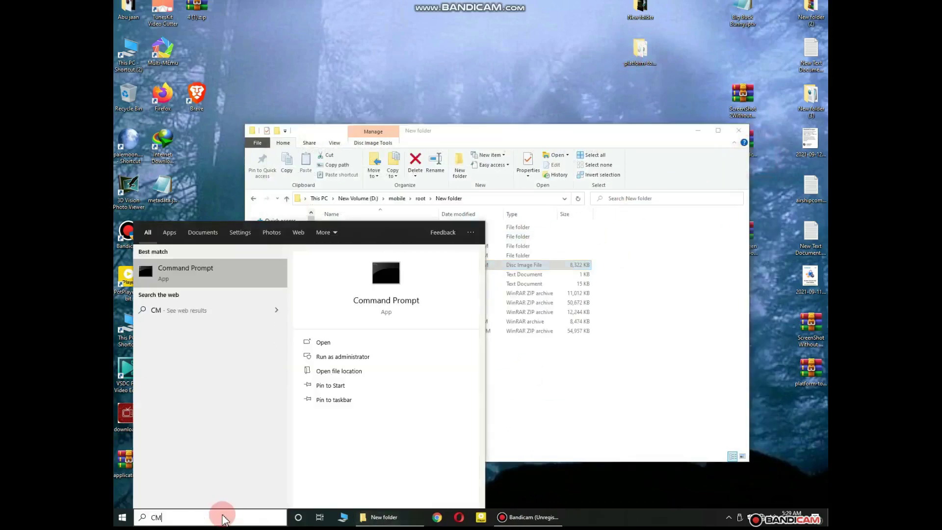
click(203, 281)
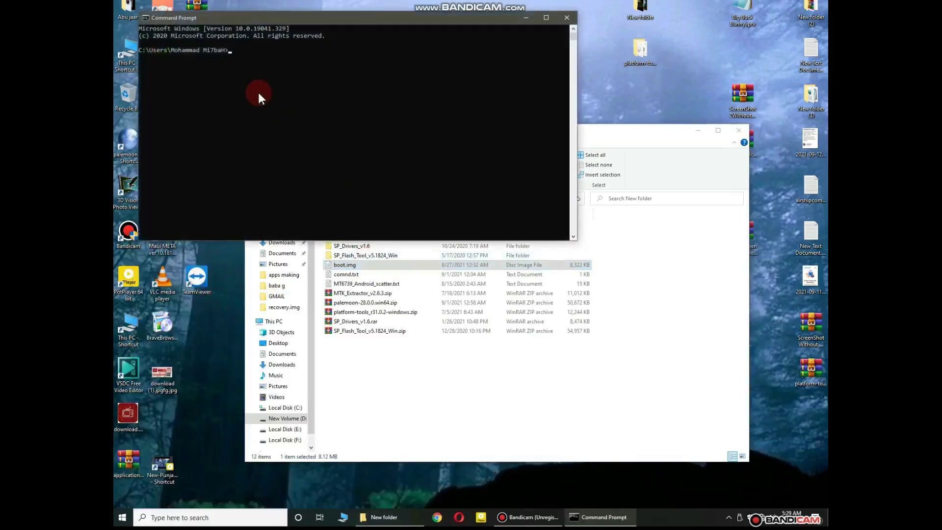
- Change Command Prompt's working directory to the desktop's platform-tools folder
text(CD)
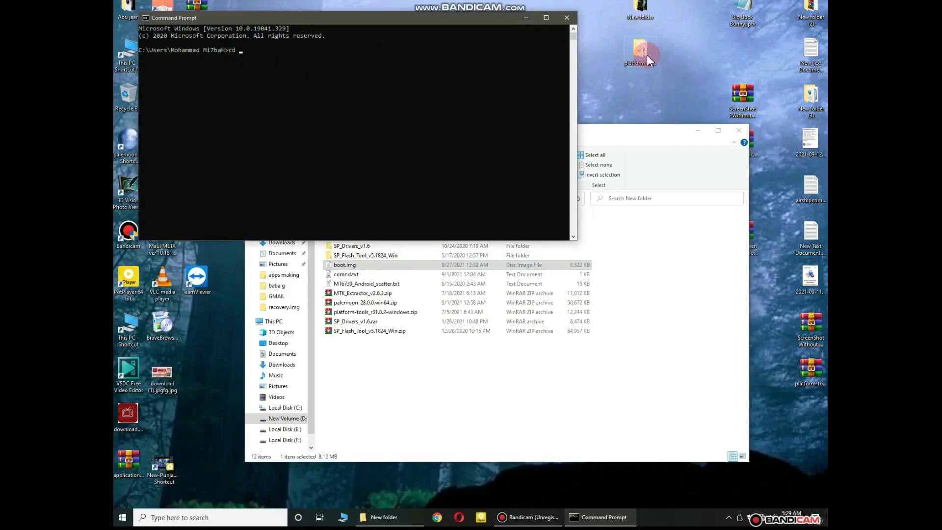
drag(646, 54, 460, 92)
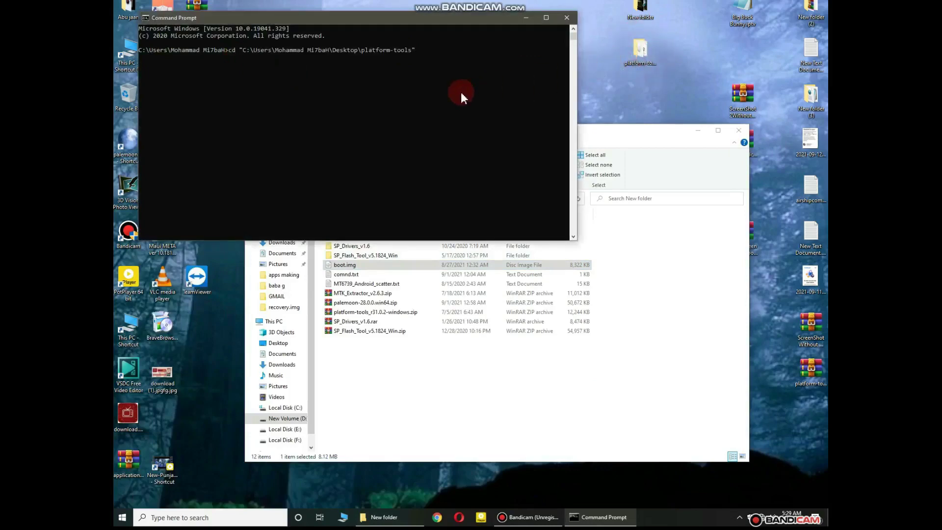
key(Return)
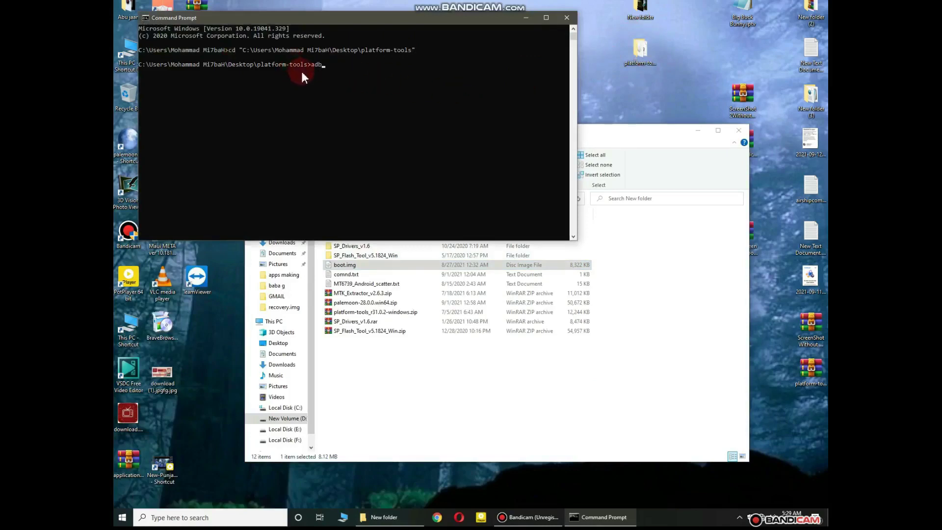
- Run adb devices to list attached devices and unlock the phone's bootloader with fastboot oem unlock
text(devices)
key(Return)
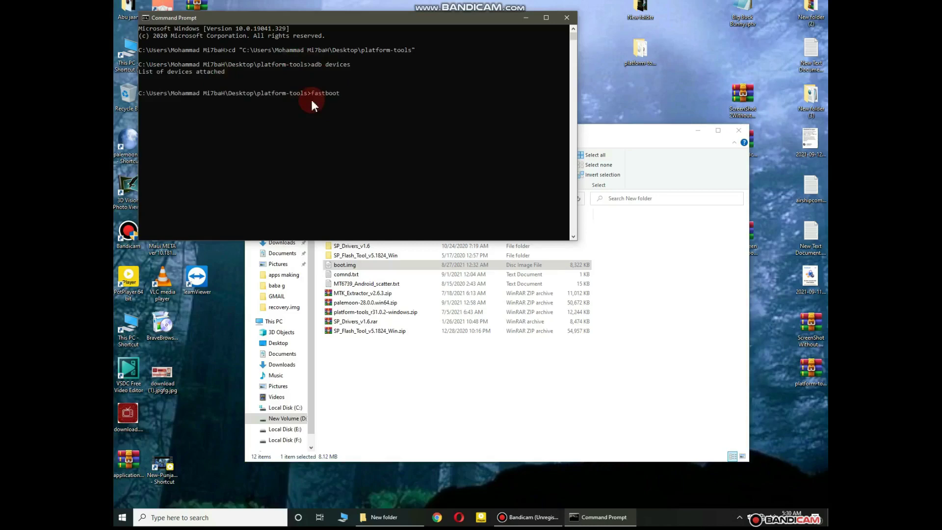
text(oem unlock)
key(Return)
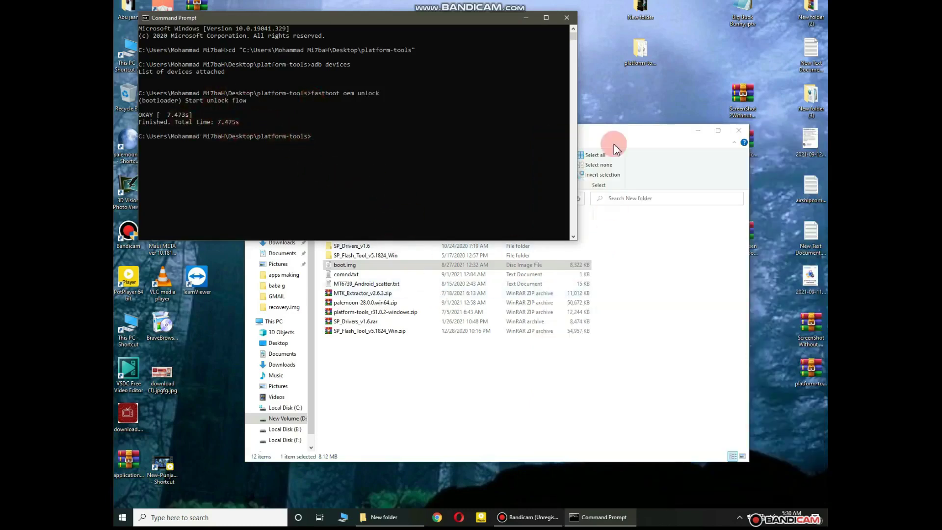
- Copy the line "fastboot flash boot boot.img" from comnd.txt in New folder and minimize the text file
double_click(346, 274)
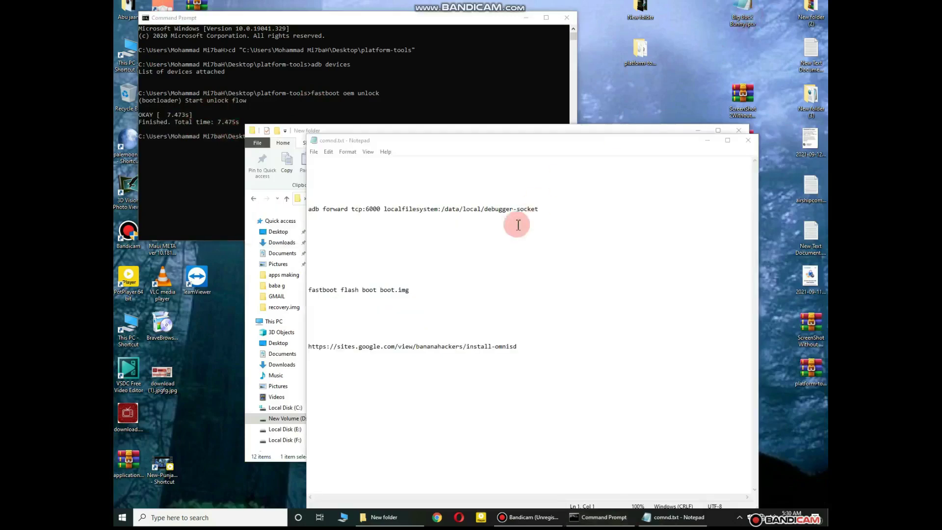
drag(411, 290, 308, 290)
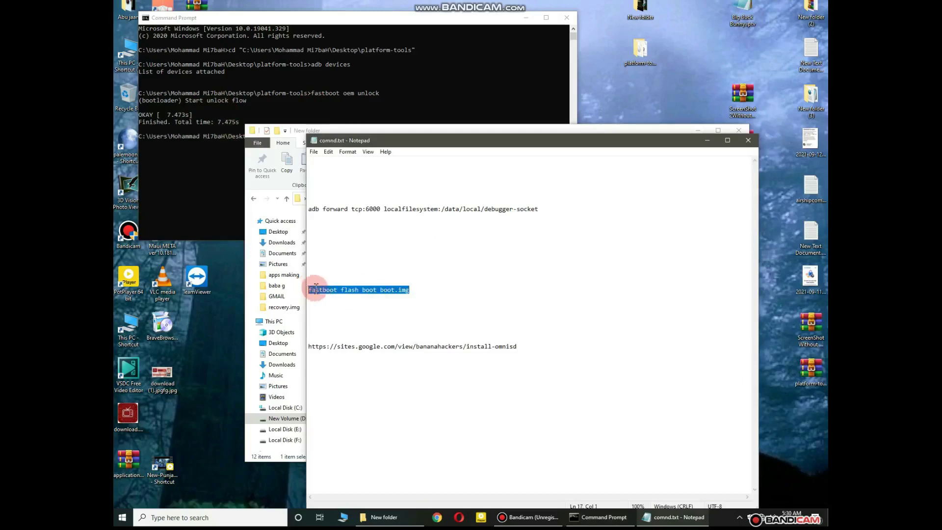
right_click(315, 290)
click(336, 319)
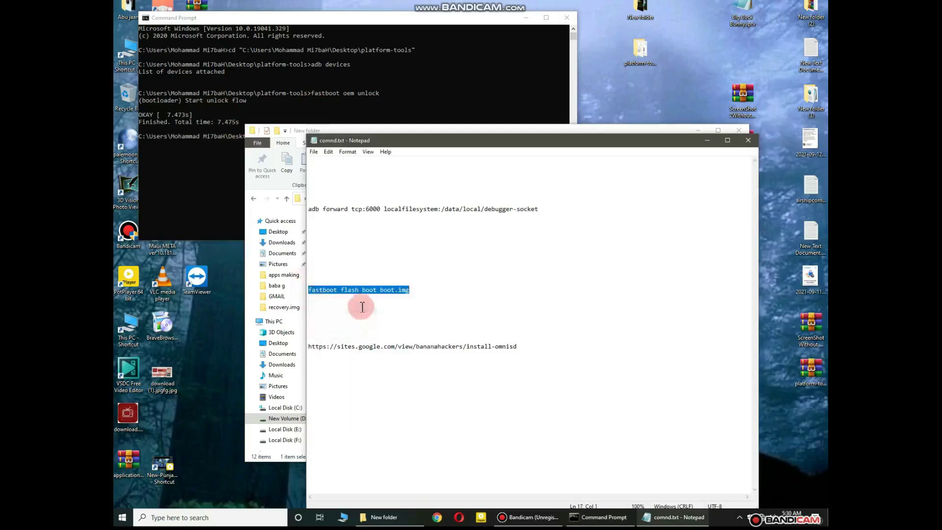
click(707, 139)
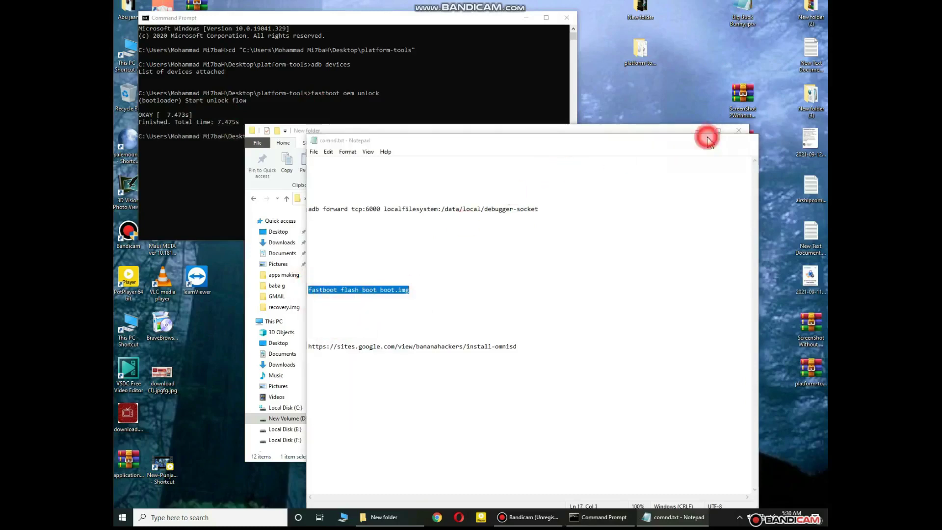
- Check for boot.img in the desktop's platform-tools folder and run the copied fastboot flash boot boot.img command in Command Prompt
double_click(640, 49)
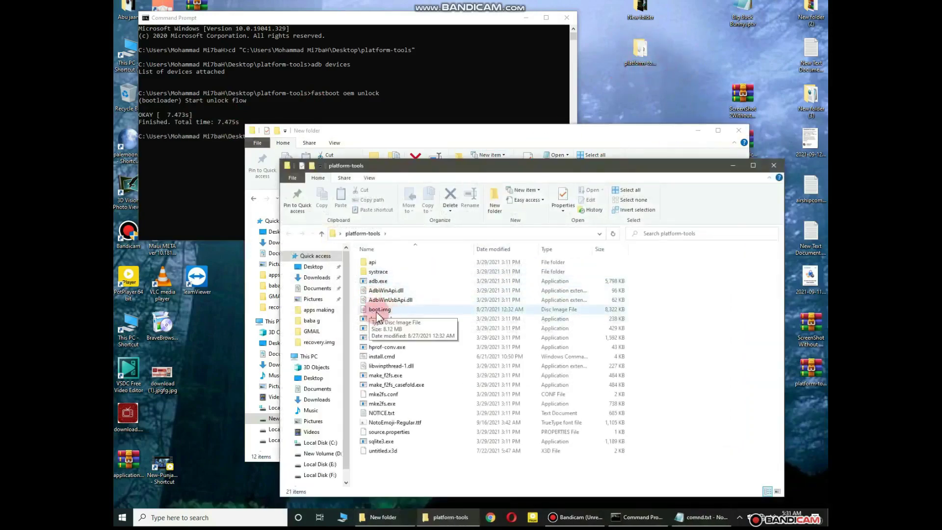
click(774, 165)
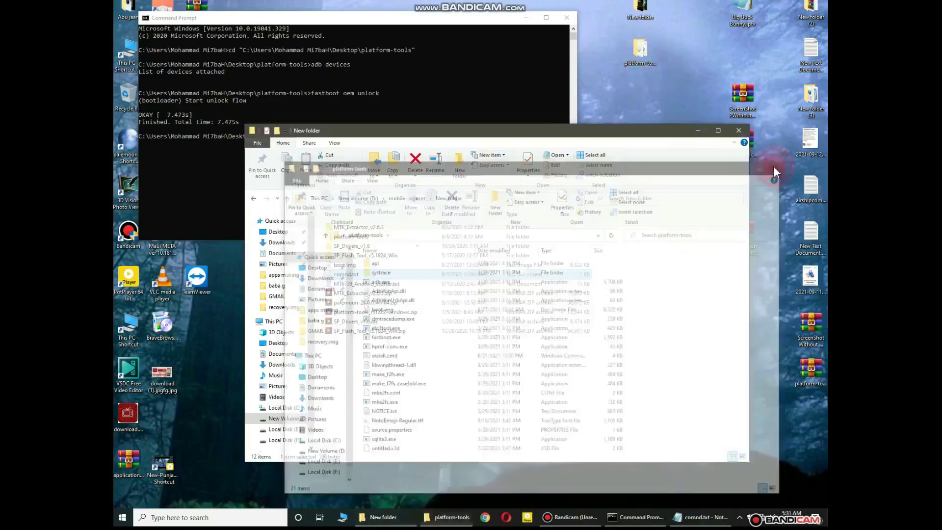
click(697, 131)
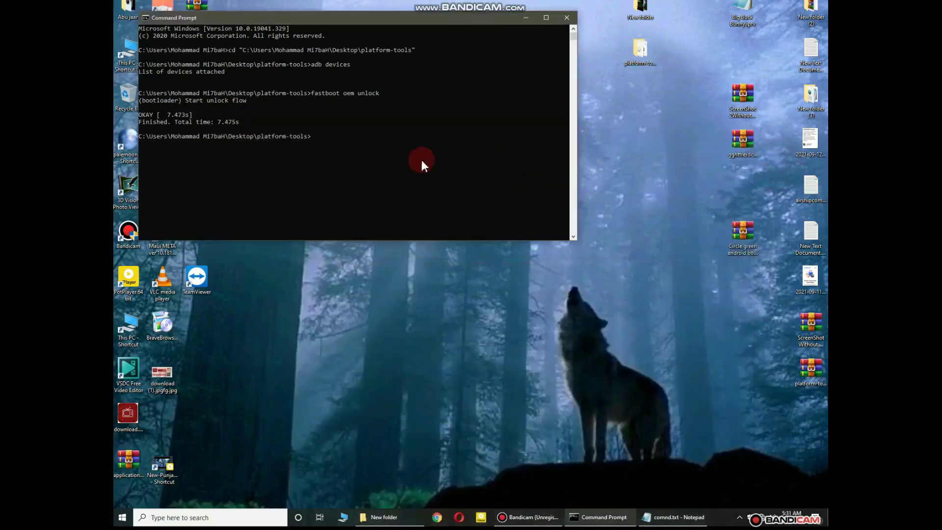
right_click(353, 146)
key(Return)
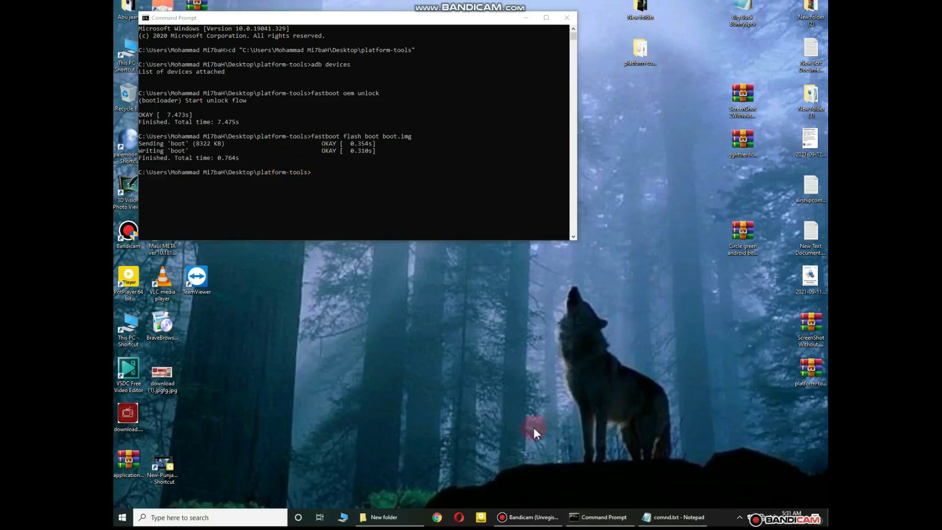
- Open the MTK_Extractor_v2.6.3 folder inside New folder and launch MTK Extractor.exe
click(411, 518)
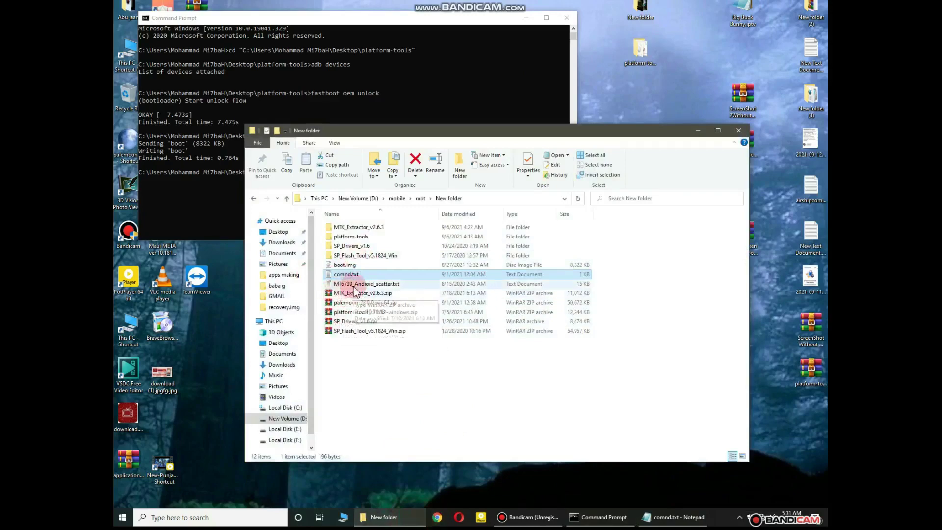
click(379, 228)
double_click(378, 227)
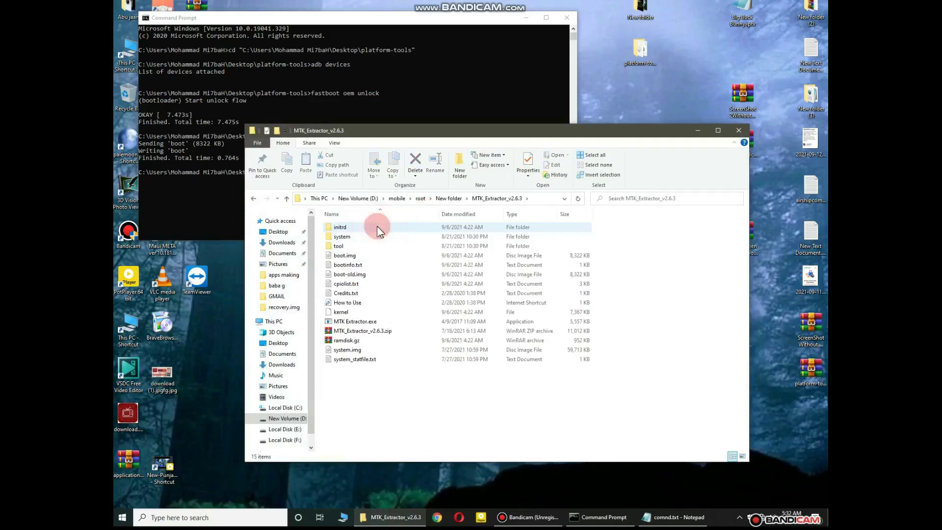
click(356, 321)
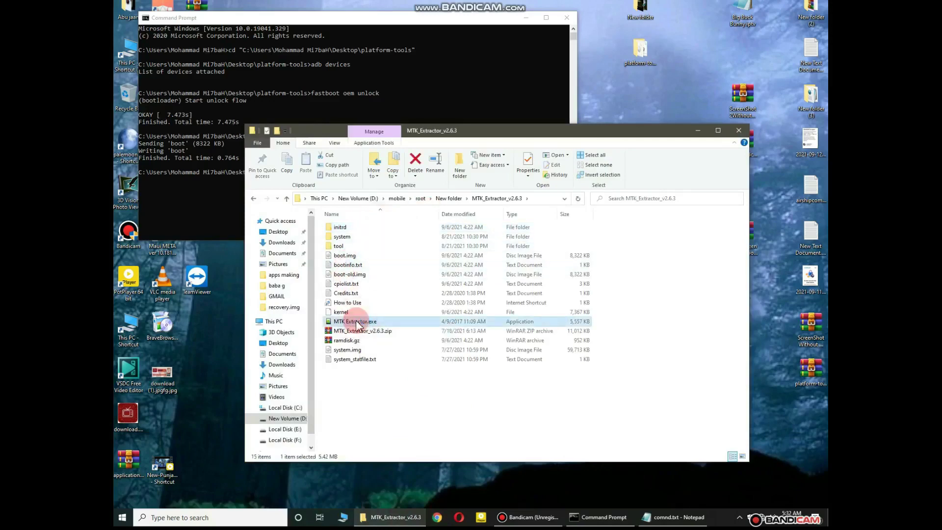
double_click(355, 322)
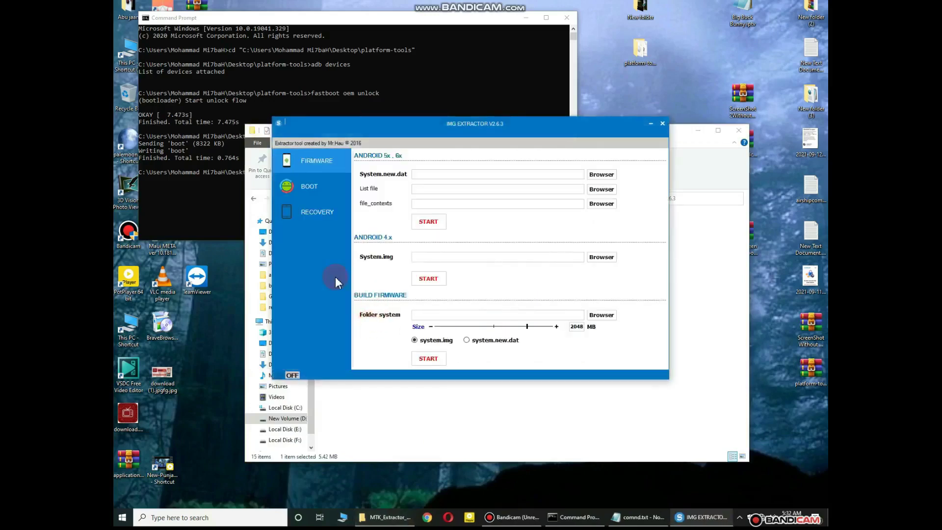
- Repack the recovery from the MTK_Extractor_v2.6.3 folder and unpack the recovery image again
click(325, 211)
click(445, 278)
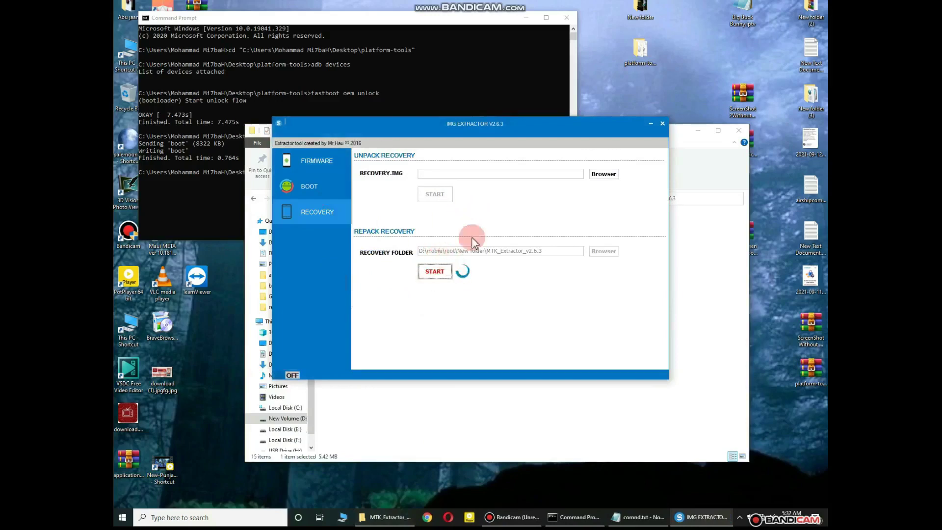
drag(495, 131, 654, 165)
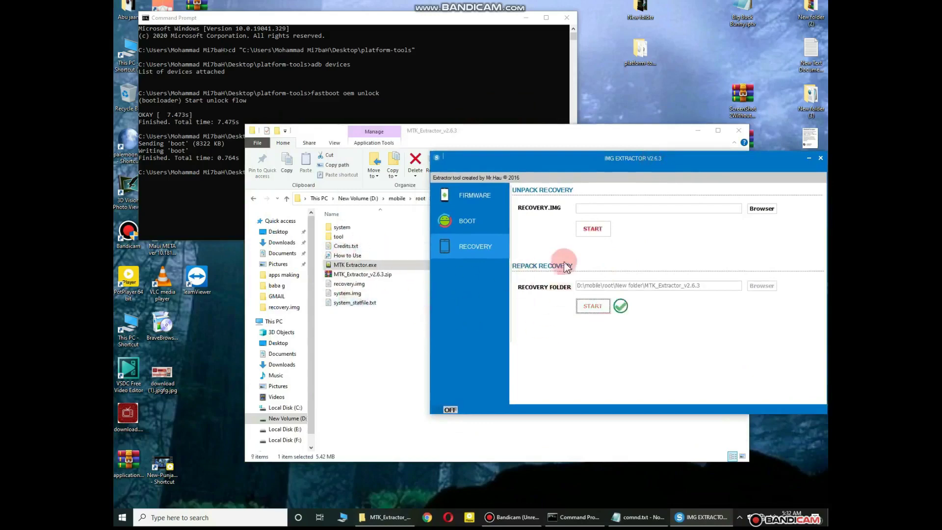
click(605, 238)
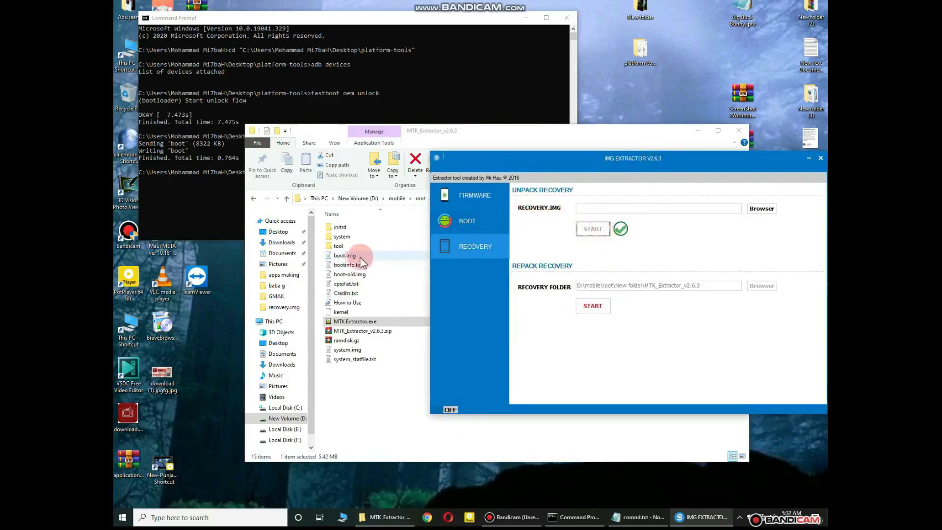
- Repack the boot folder MTK_Extractor_v2.6.3 and unpack the boot.img stored in it
click(475, 222)
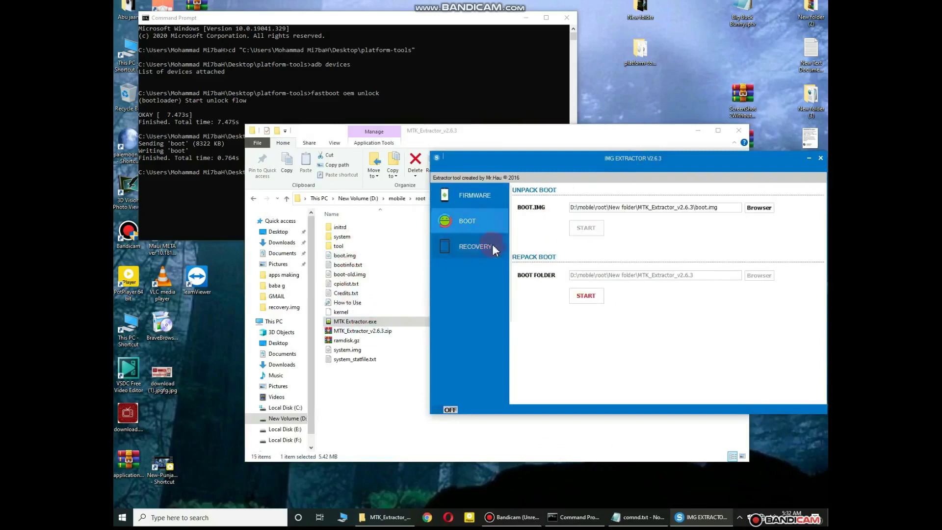
click(584, 299)
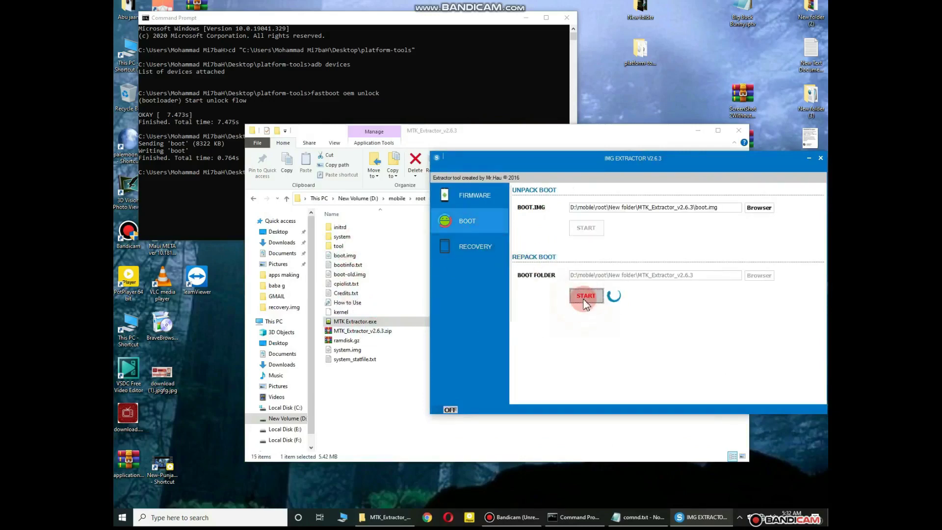
click(576, 295)
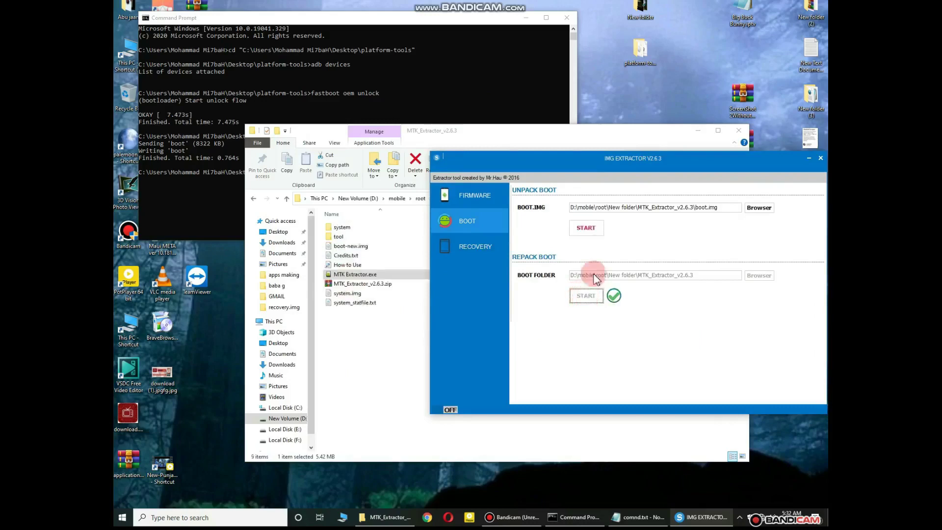
click(580, 232)
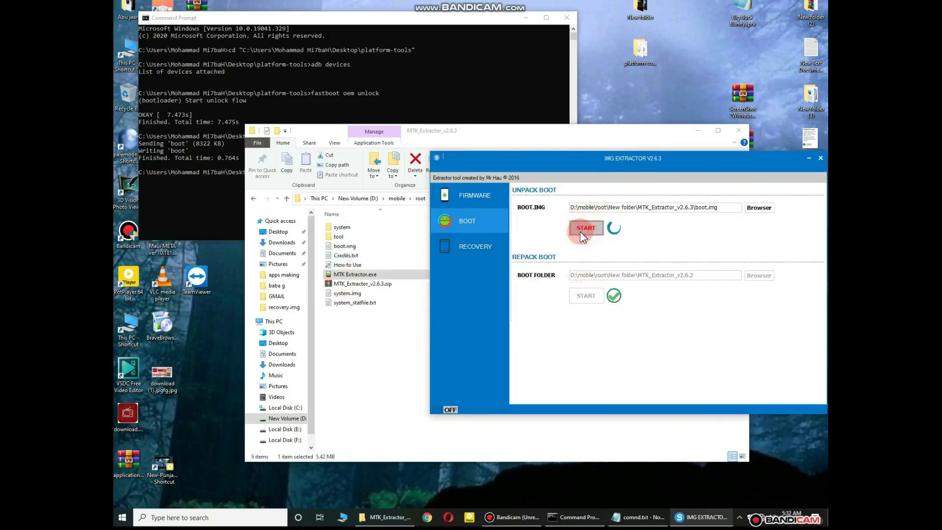
click(586, 296)
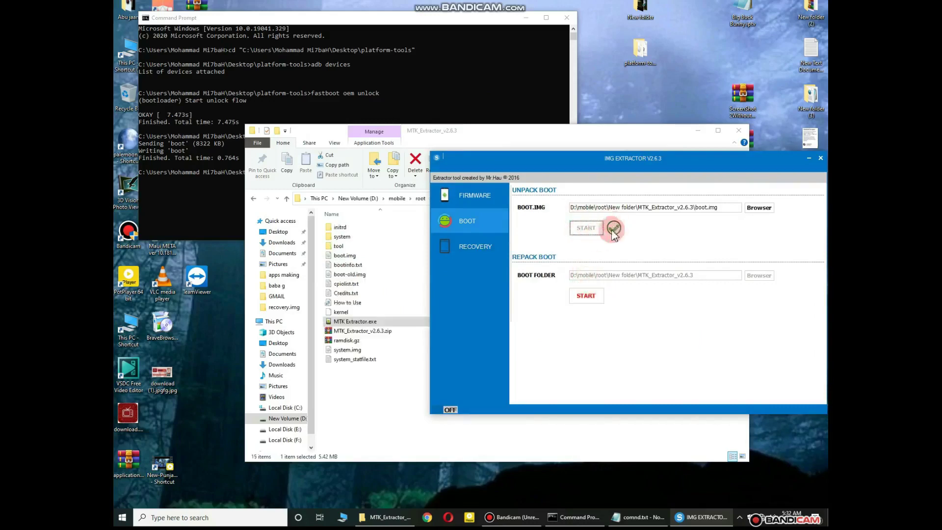
click(713, 187)
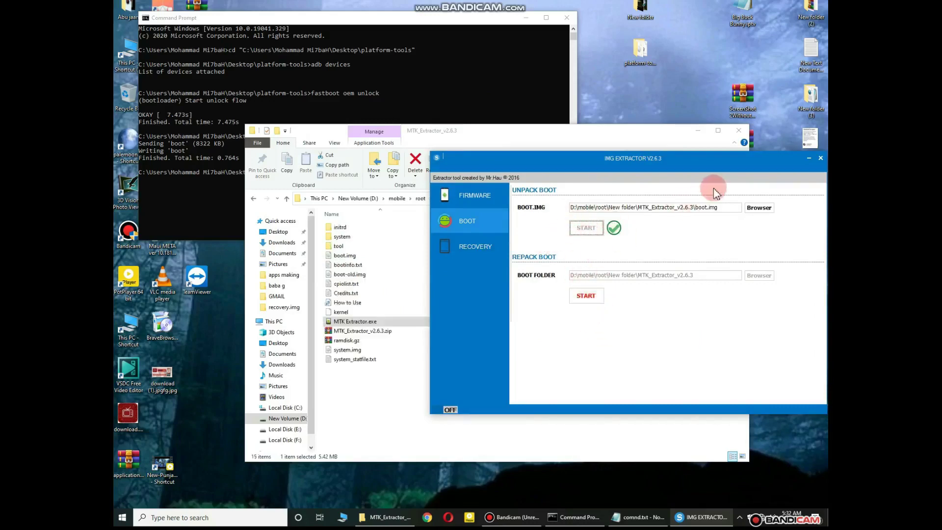
- Close the image extractor, return to New folder and select palemoon-28.0.0.win64.zip
click(812, 161)
click(461, 198)
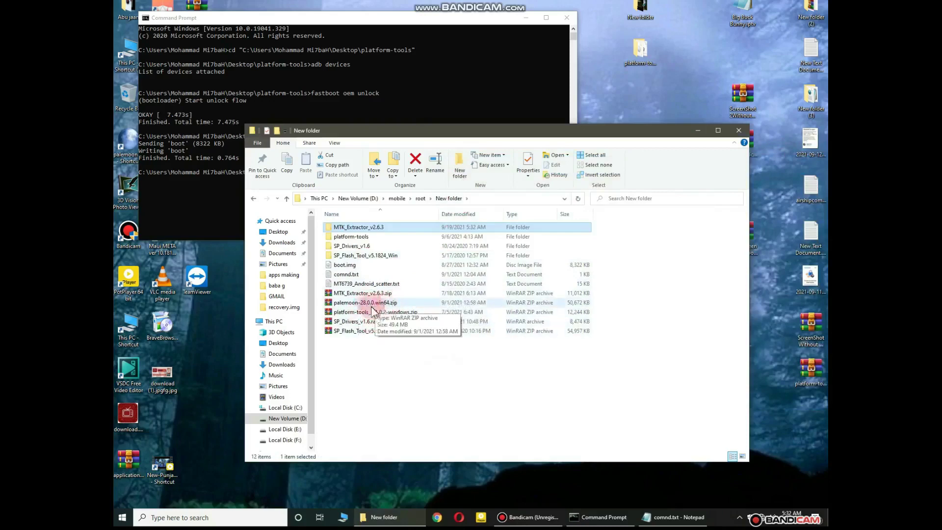
click(386, 305)
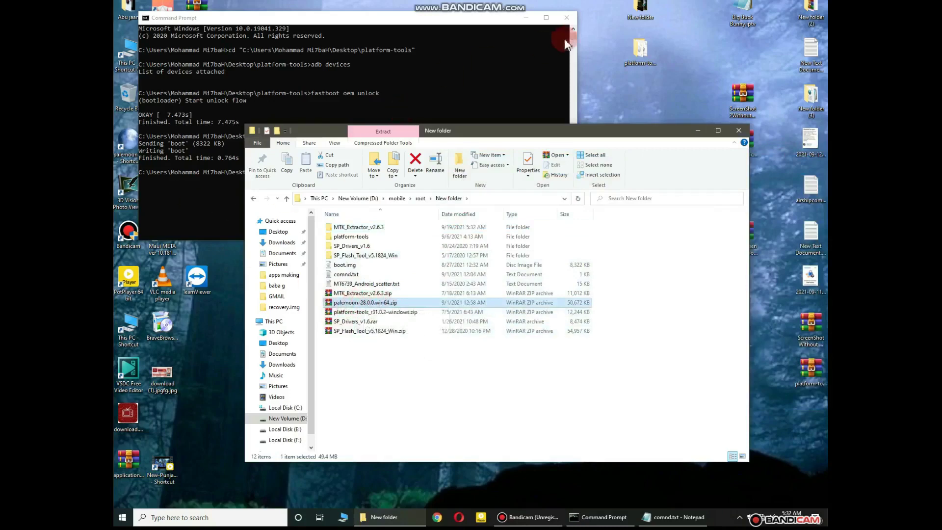
- Minimize the open windows, launch Pale Moon from its desktop shortcut and decline making it the default browser
click(526, 18)
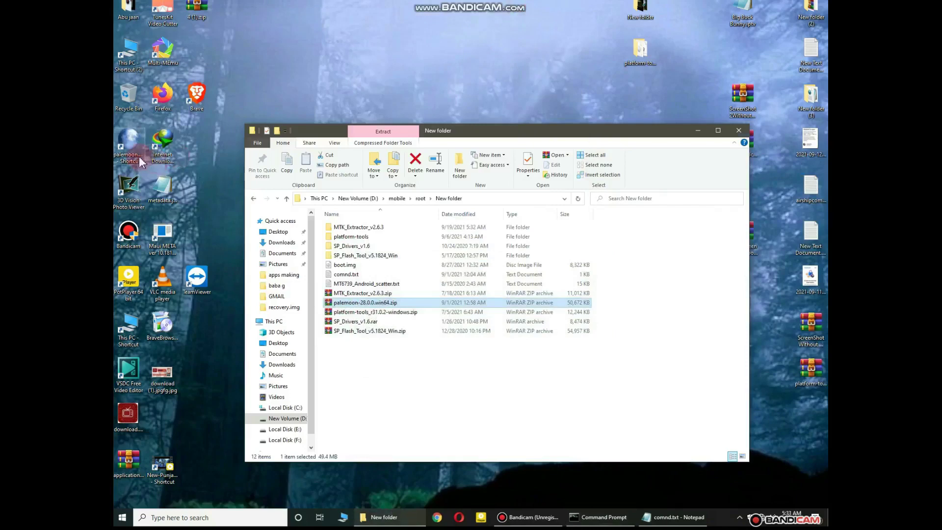
click(128, 147)
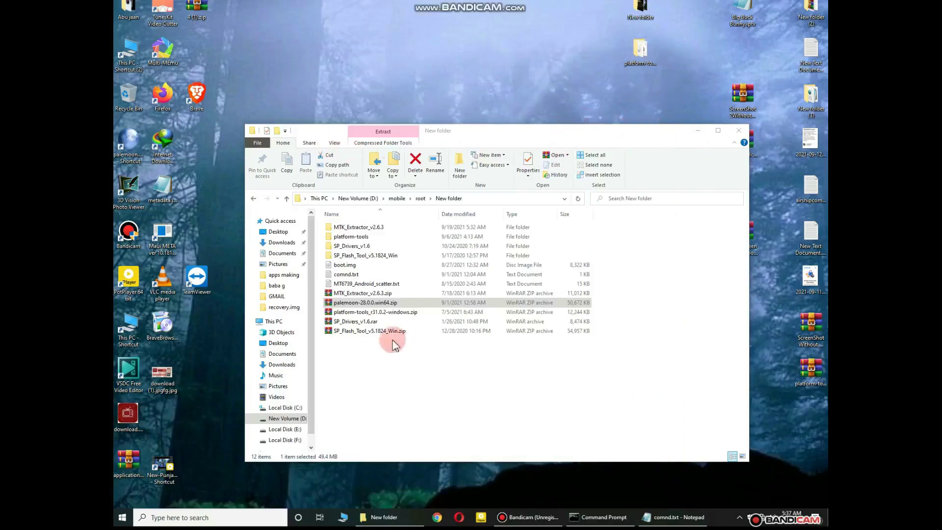
click(698, 132)
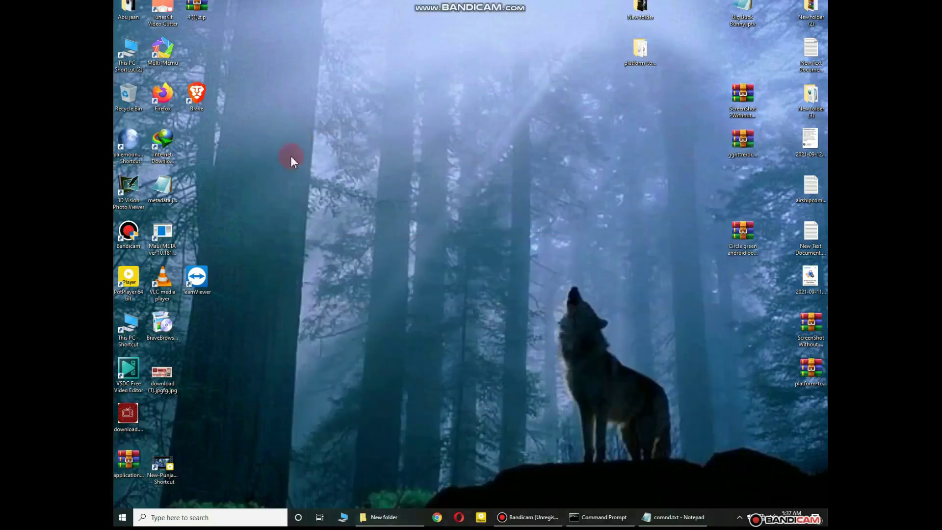
double_click(142, 146)
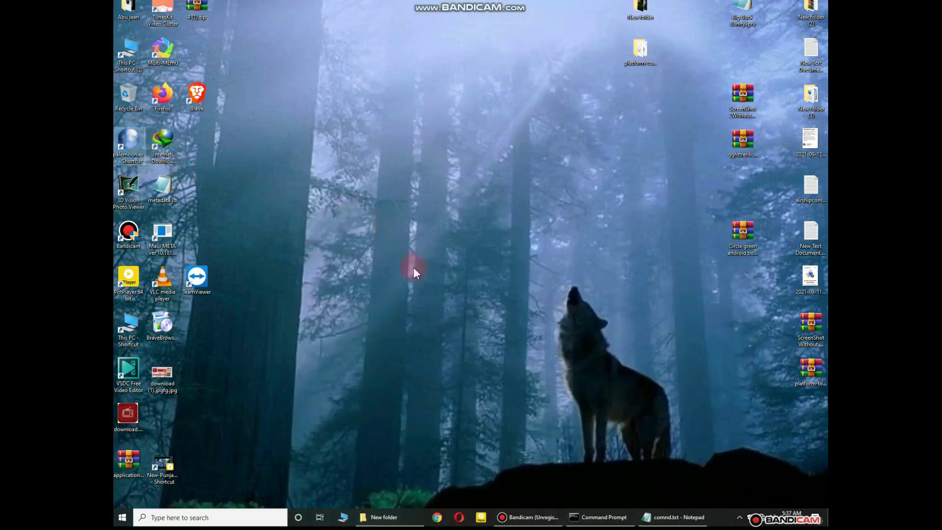
right_click(454, 283)
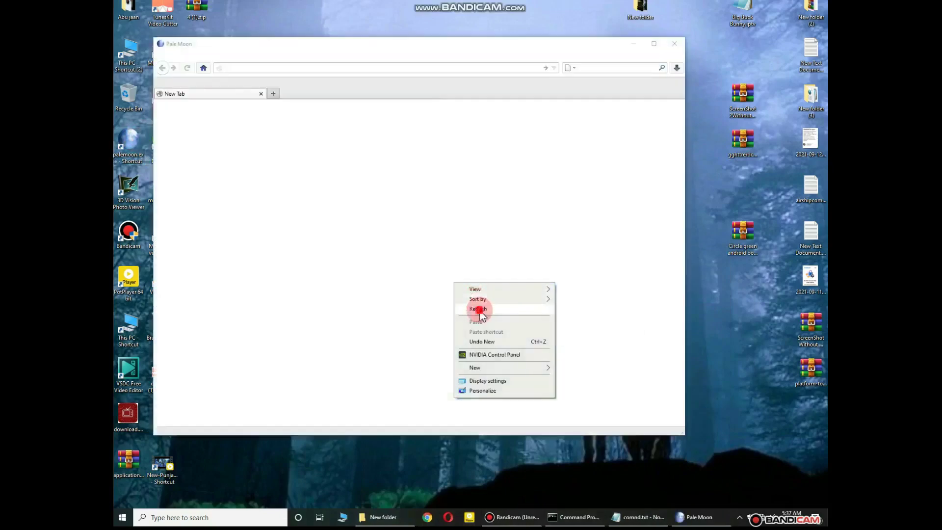
click(478, 310)
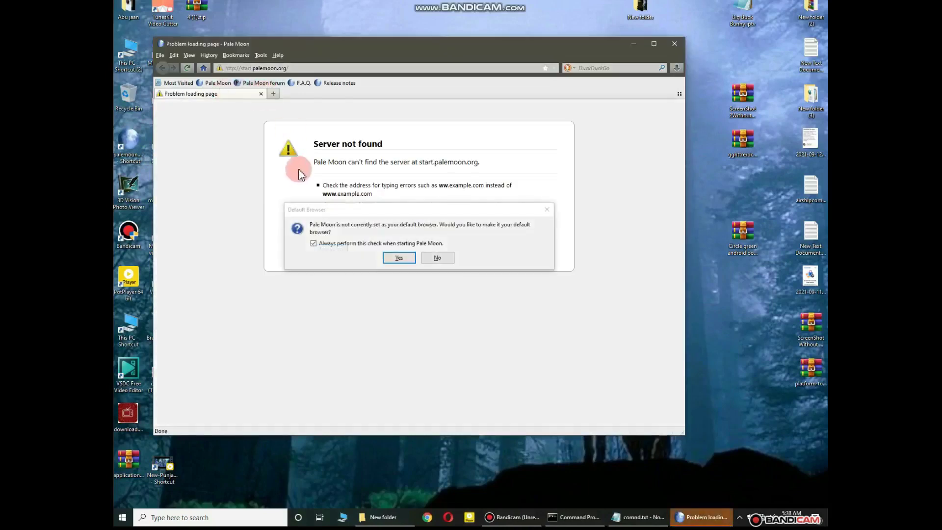
click(447, 256)
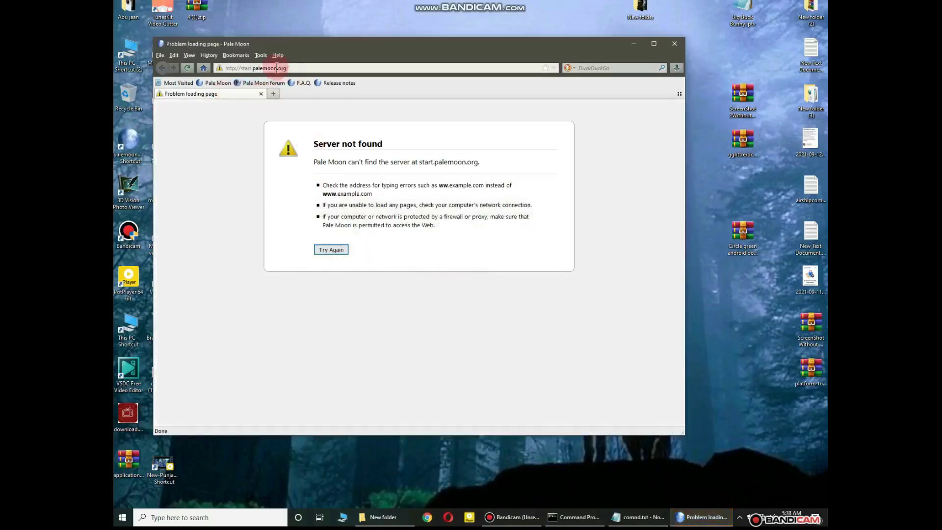
- Open Pale Moon's WebIDE and try to connect to the remote runtime at localhost:6000
click(261, 56)
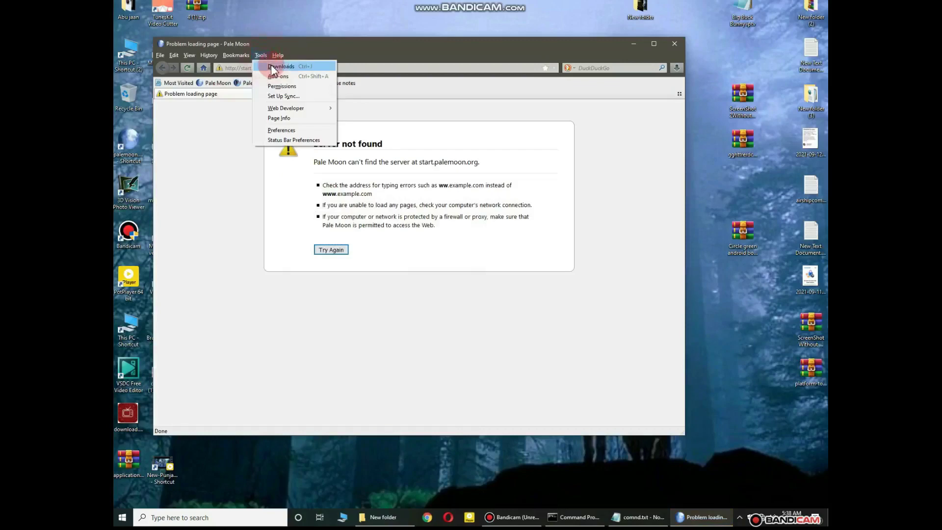
mouse_move(304, 111)
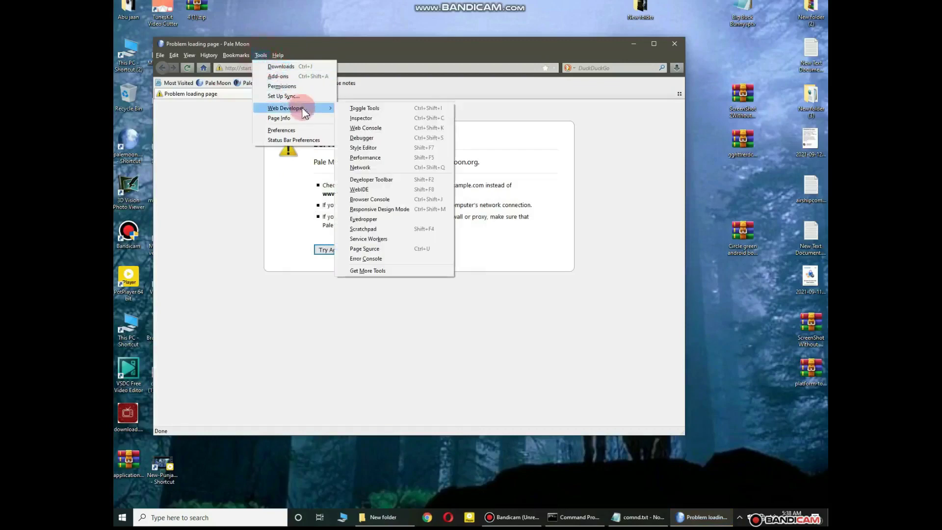
click(378, 177)
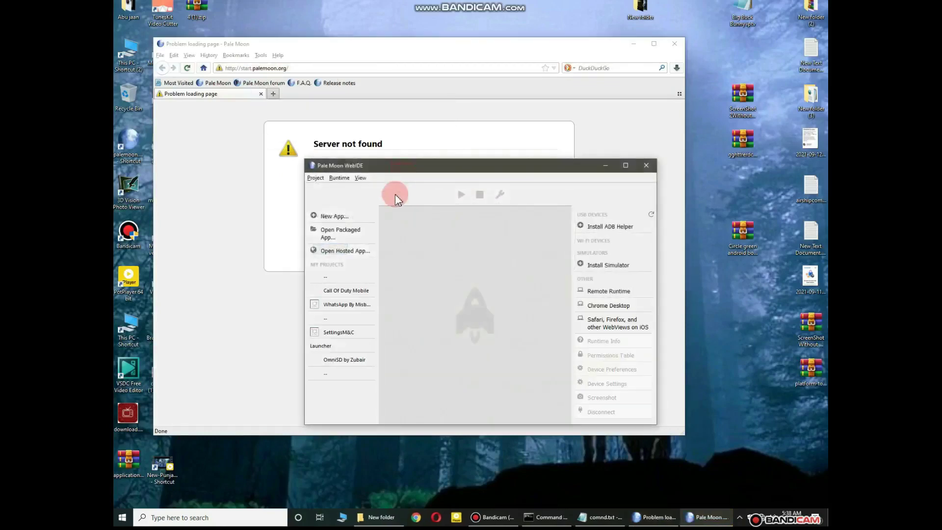
click(610, 293)
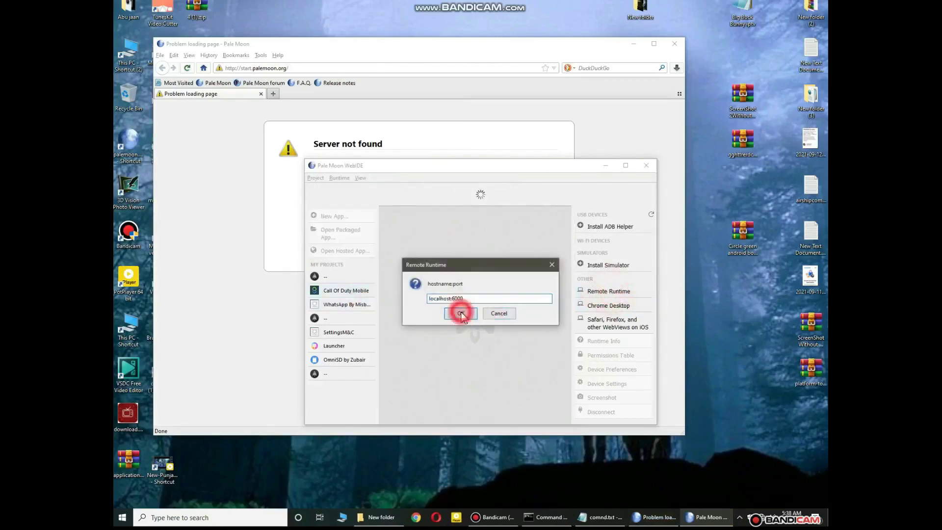
click(461, 312)
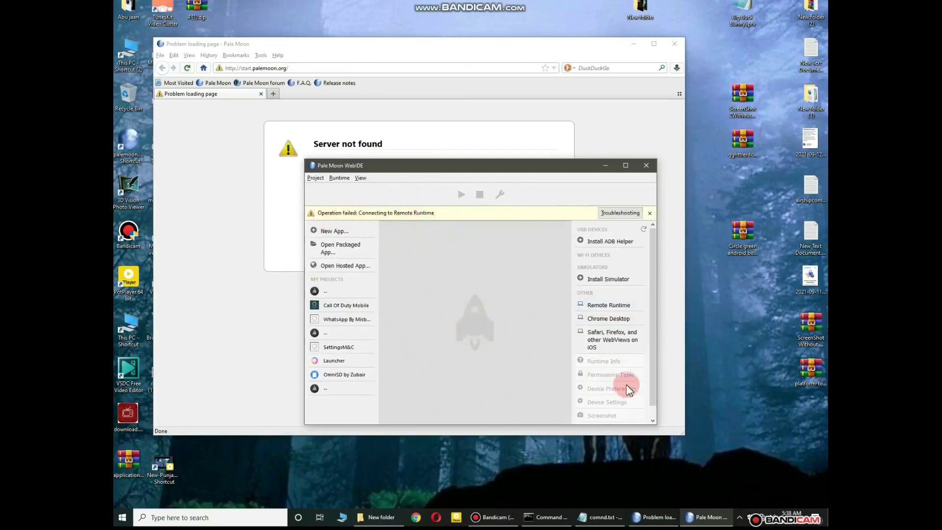
- Close the old Command Prompt window and open a fresh Command Prompt
click(545, 521)
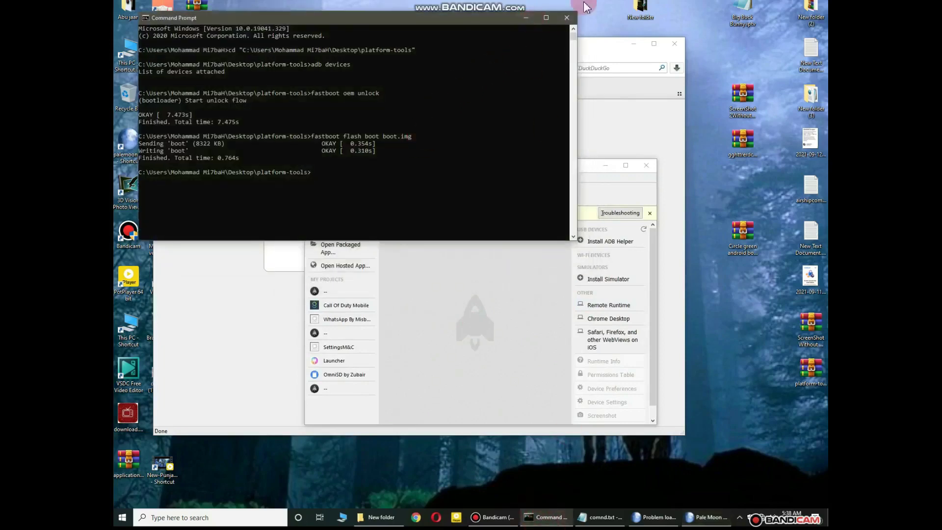
click(566, 18)
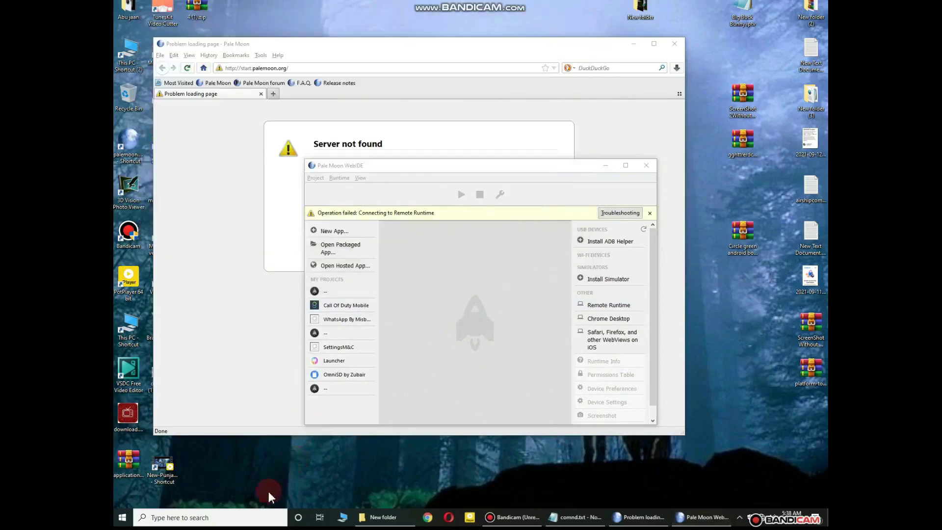
click(255, 516)
text(c)
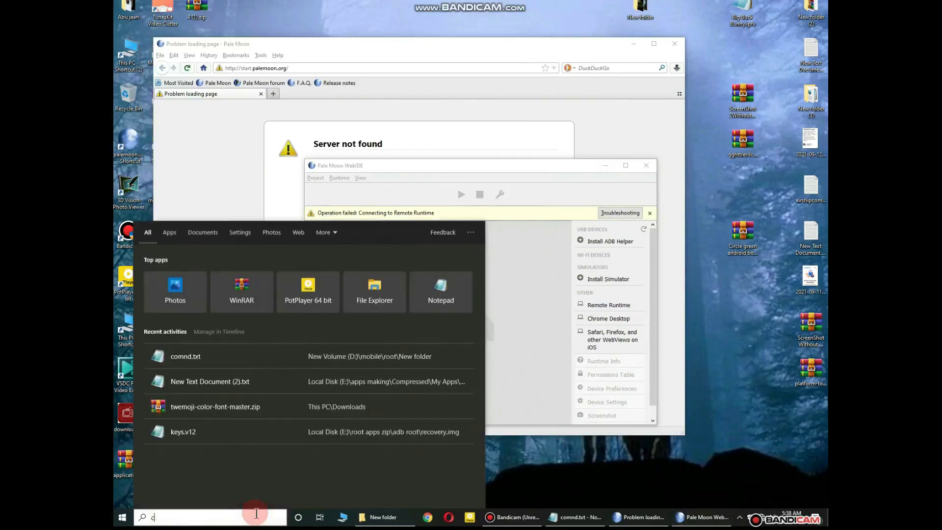
text(md)
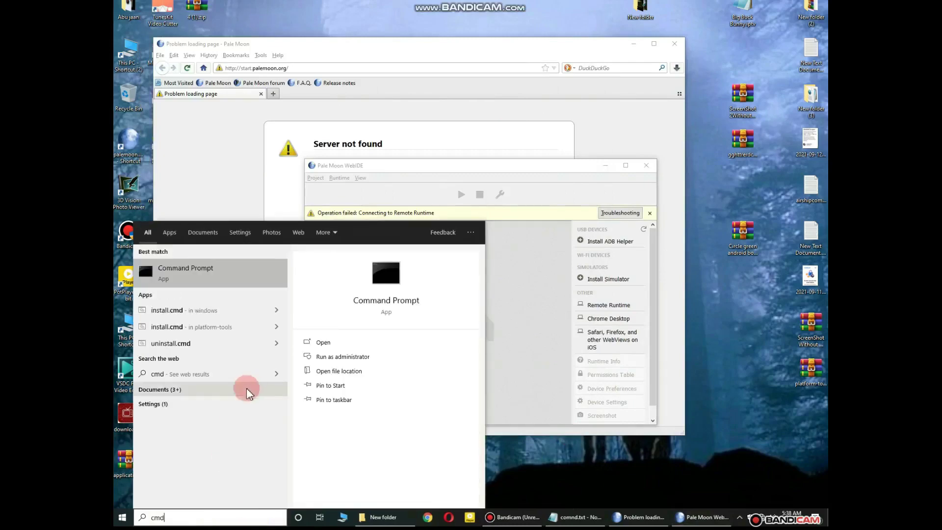
click(225, 270)
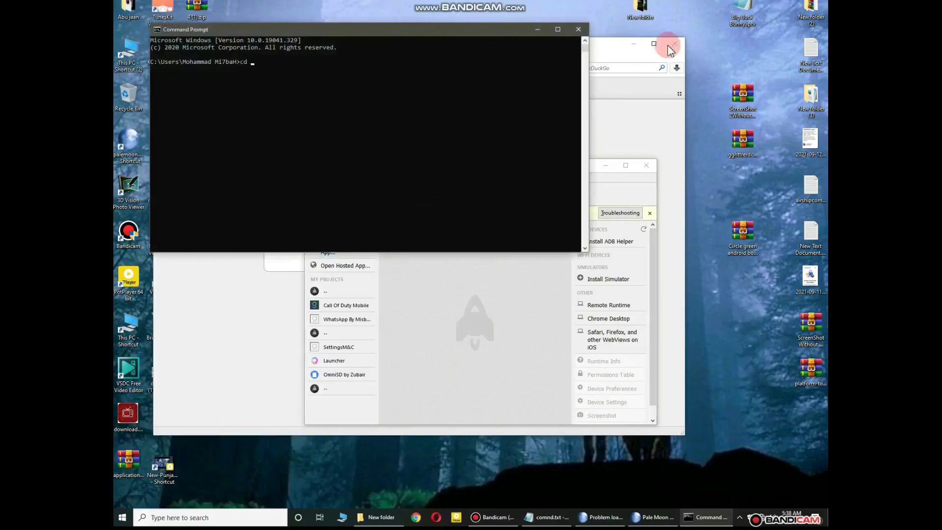
- Change the working directory to the desktop's platform-tools folder and list attached devices with adb devices
drag(627, 49, 487, 96)
click(554, 61)
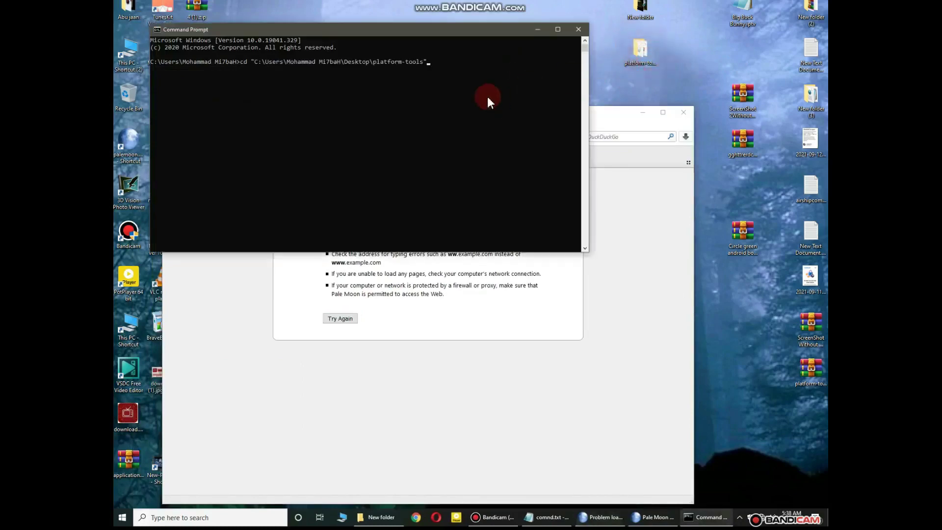
key(Return)
text(ad)
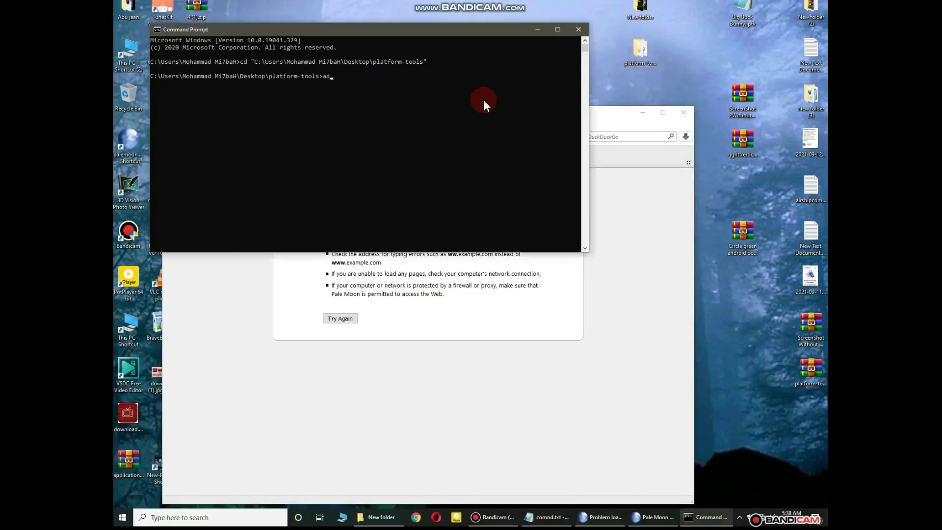
text(b devices)
key(Return)
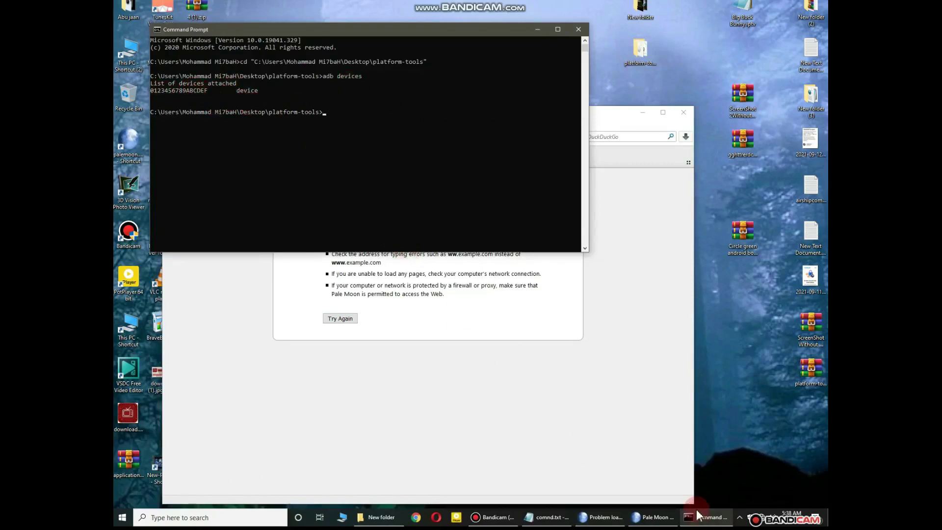
- Close the Pale Moon browser window, then copy adb forward tcp:6000 localfilesystem:/data/local/debugger-socket from comnd.txt and run it in Command Prompt
click(572, 500)
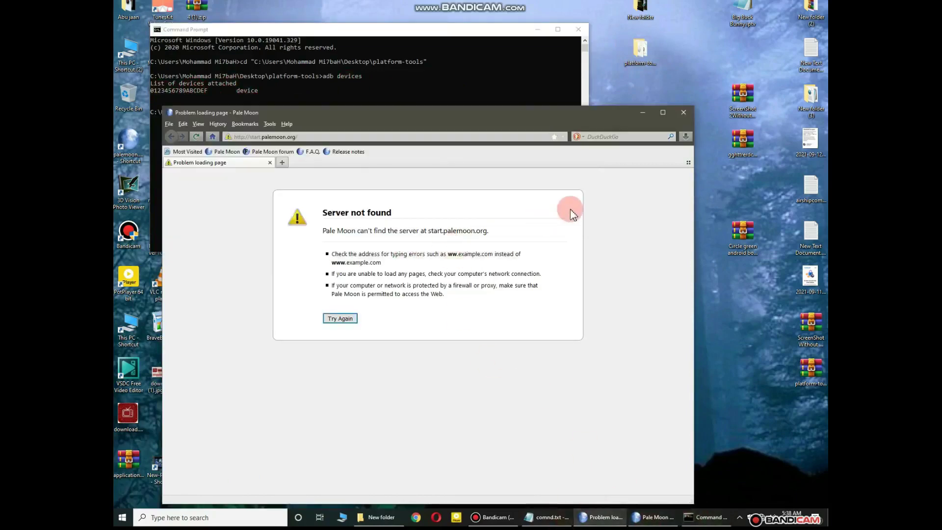
click(689, 113)
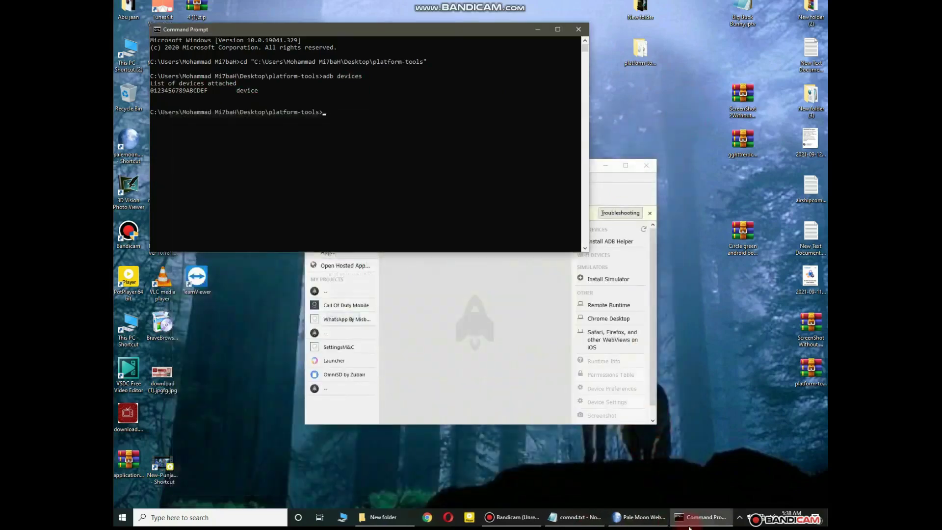
click(553, 519)
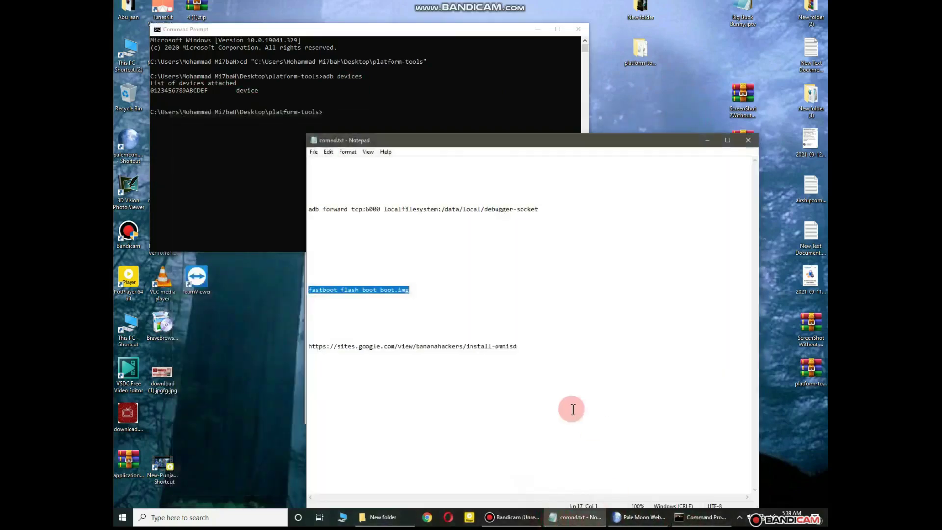
drag(559, 211, 323, 193)
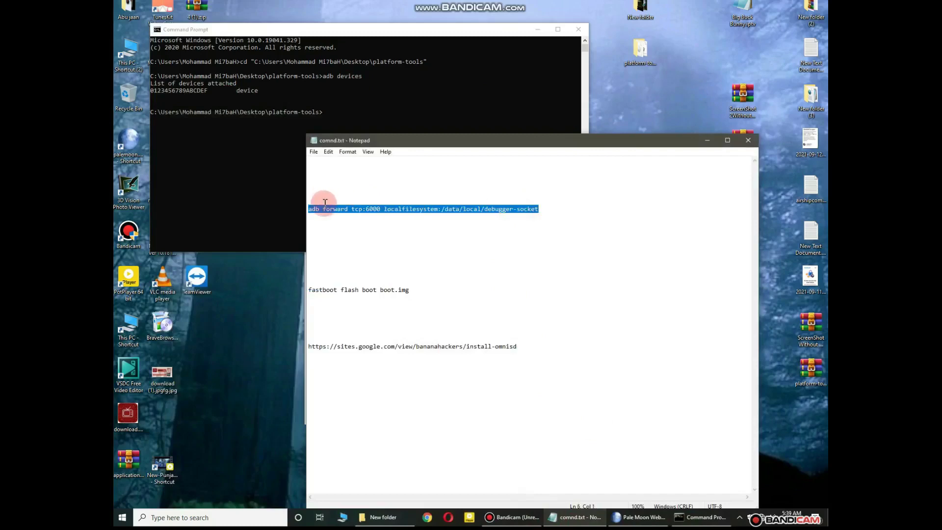
right_click(324, 205)
click(351, 235)
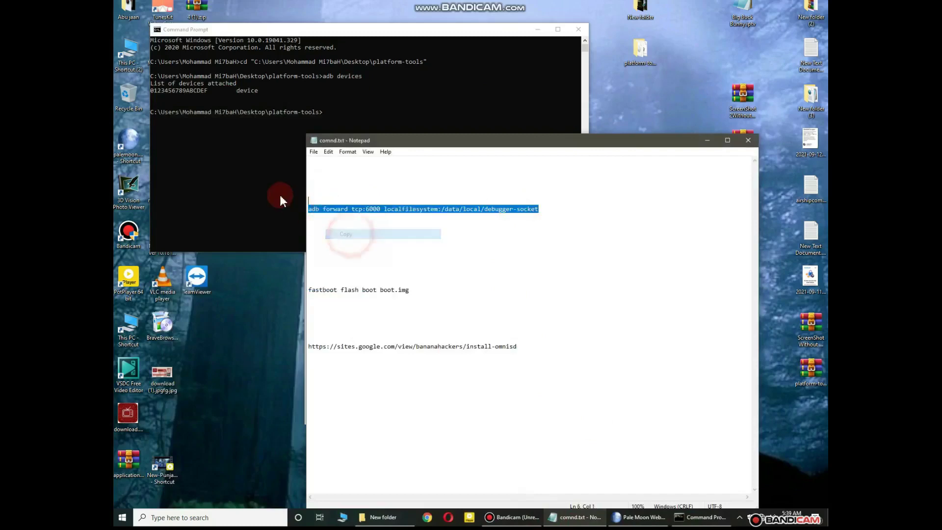
click(278, 194)
right_click(320, 176)
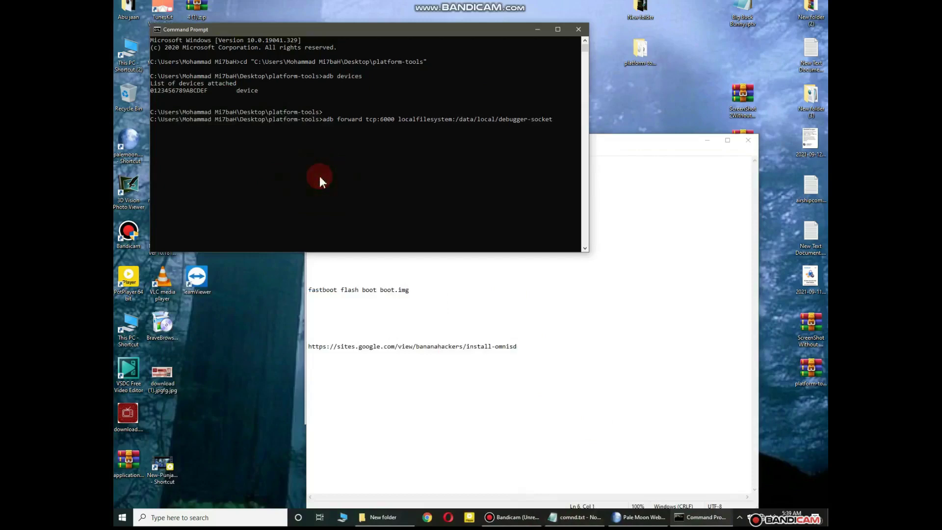
key(Return)
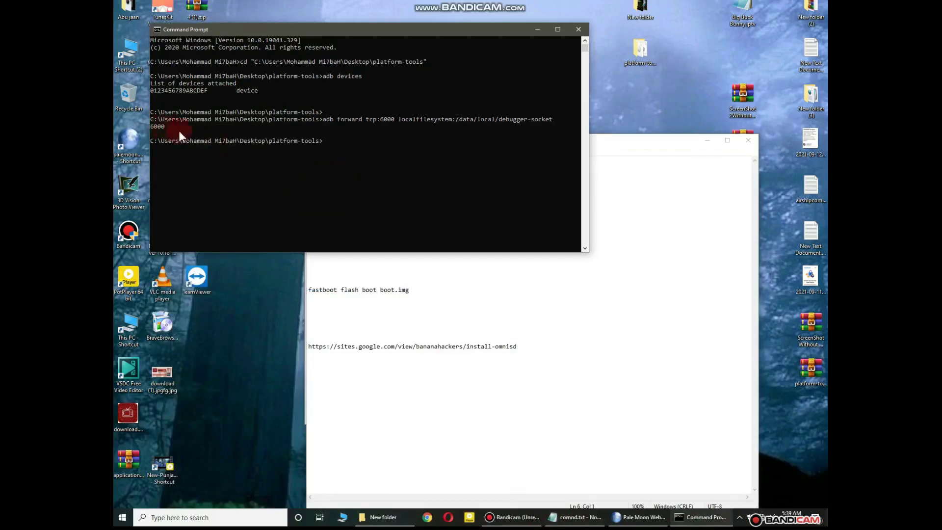
- Minimize Command Prompt, connect WebIDE to the remote runtime and dismiss the build-date warning
click(538, 31)
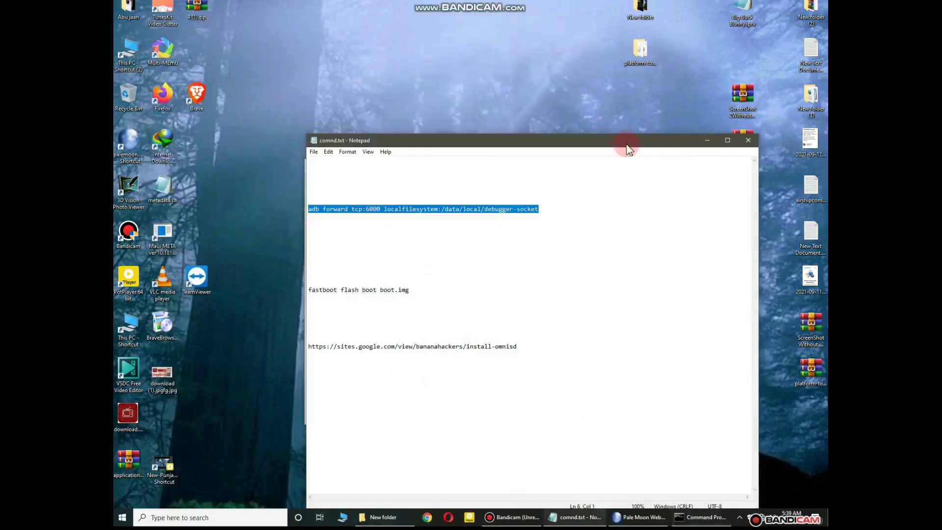
click(638, 517)
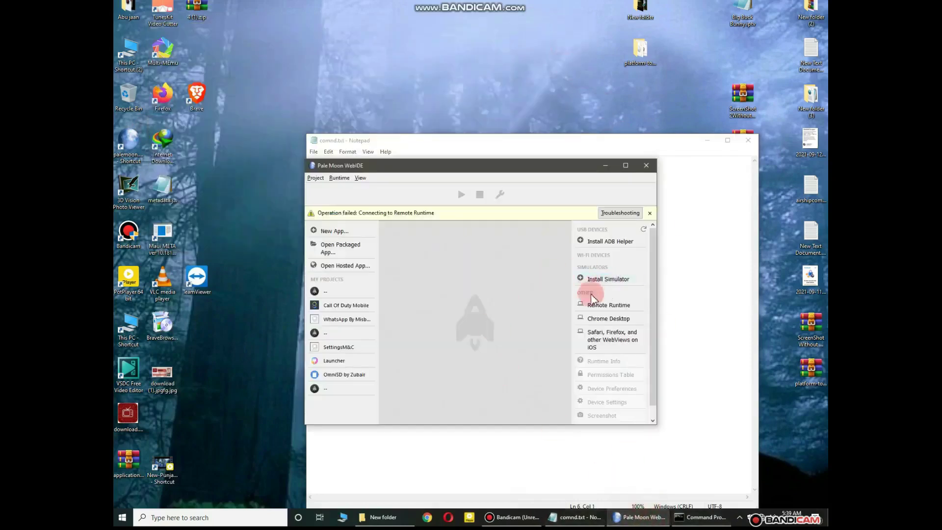
click(597, 305)
click(465, 310)
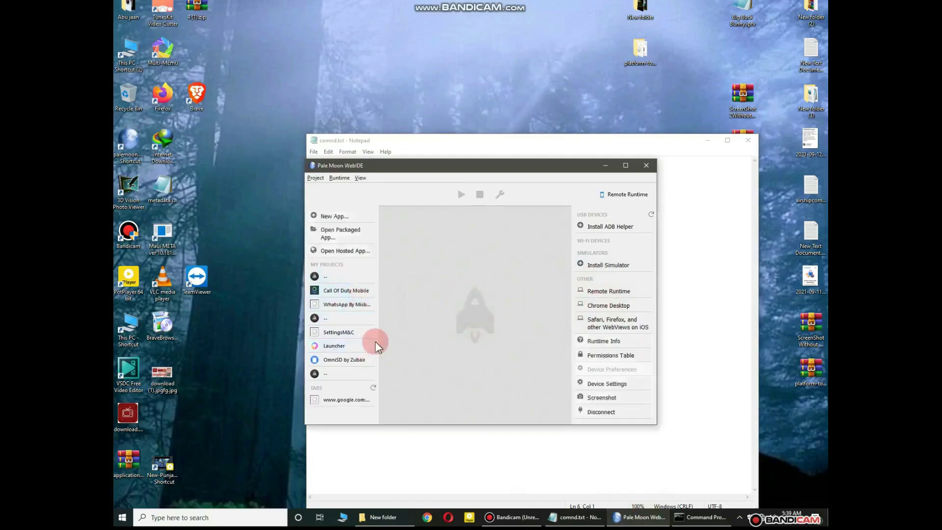
drag(353, 385, 363, 373)
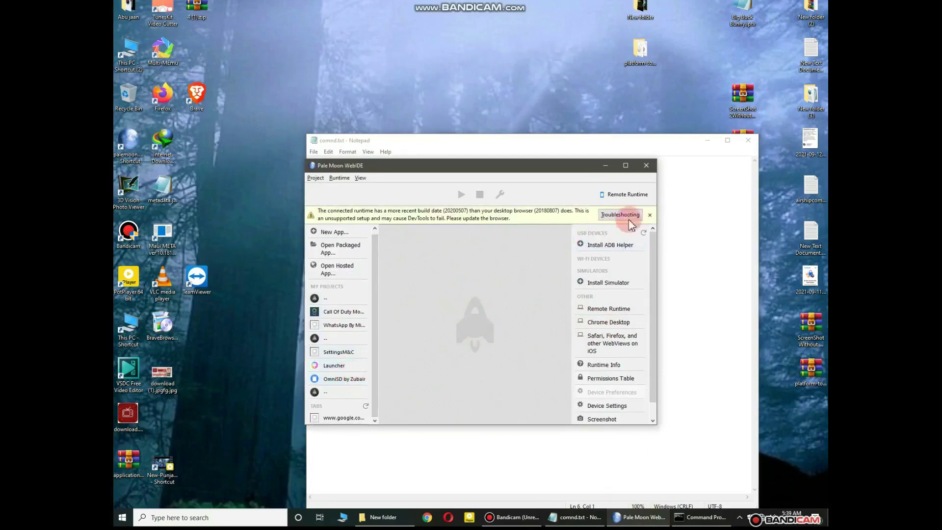
click(650, 216)
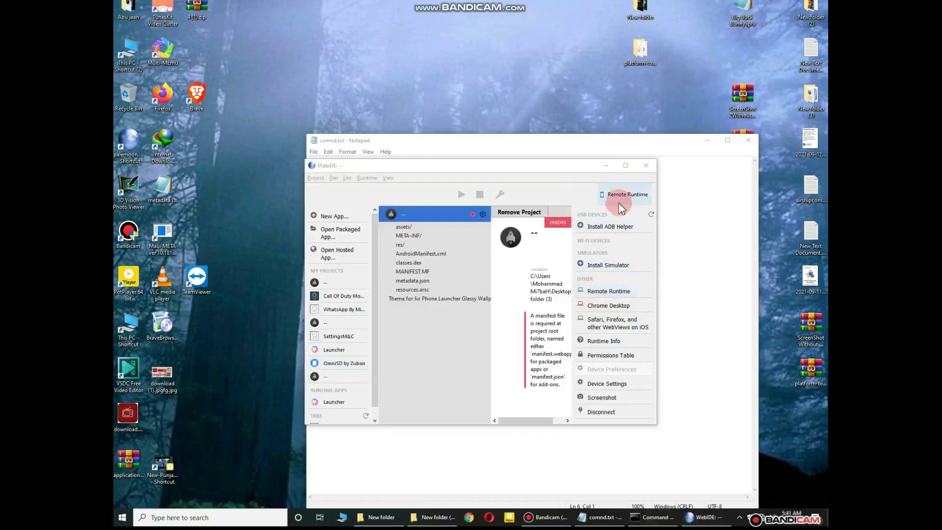
click(638, 226)
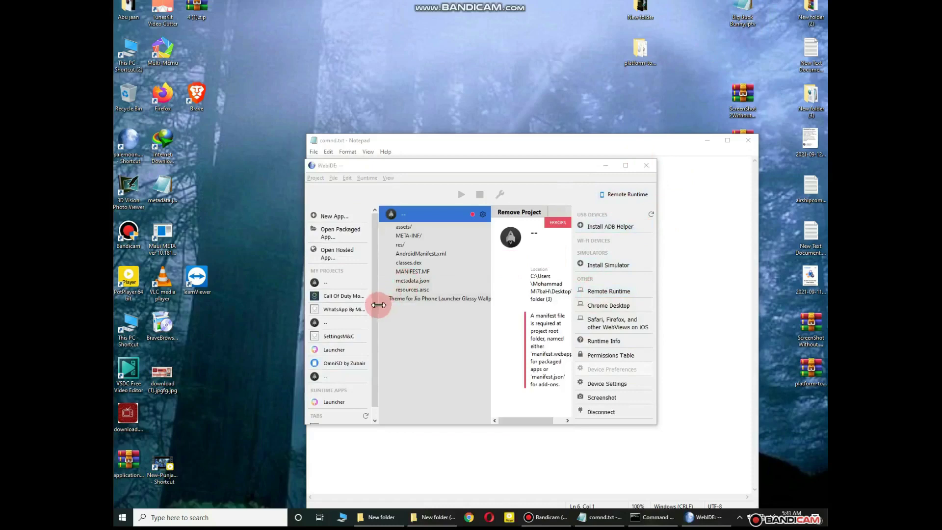
drag(377, 311, 380, 335)
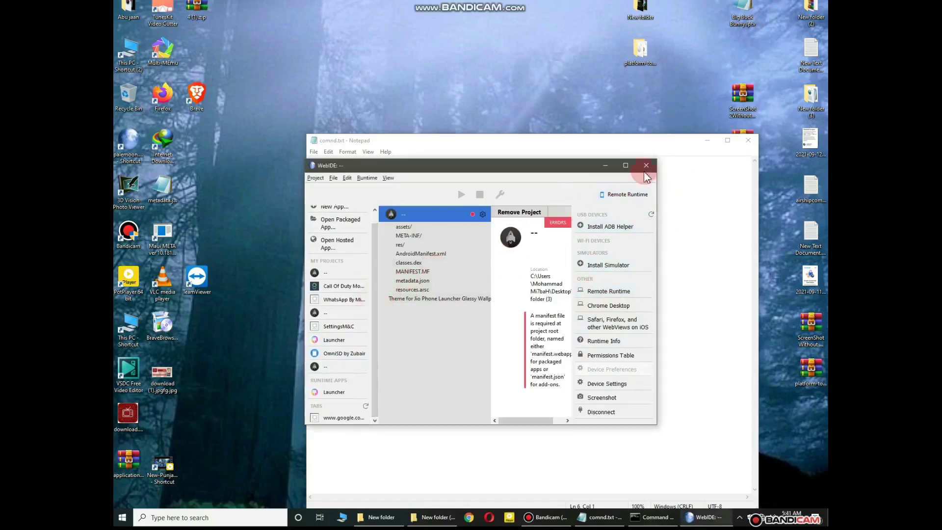
- Open New folder (2) on the desktop and extract 4 (1).zip directly into it
double_click(813, 22)
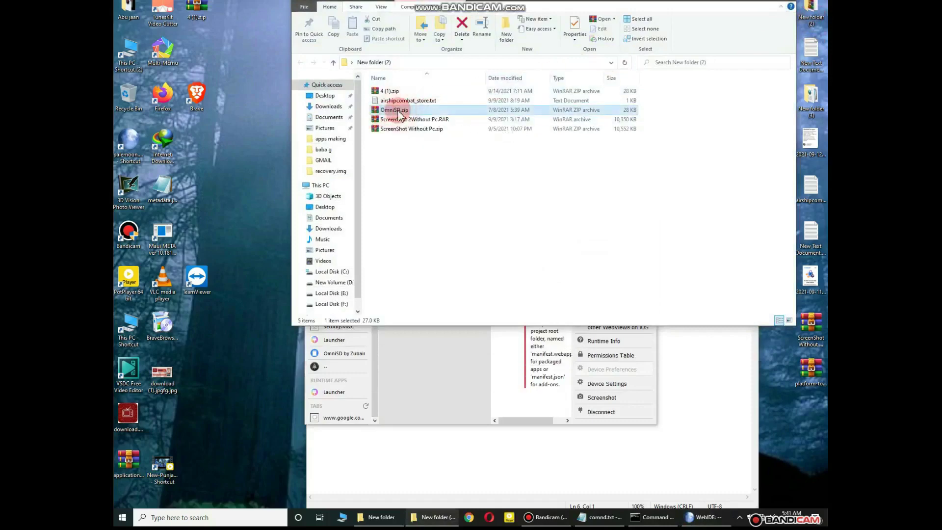
right_click(398, 112)
click(390, 92)
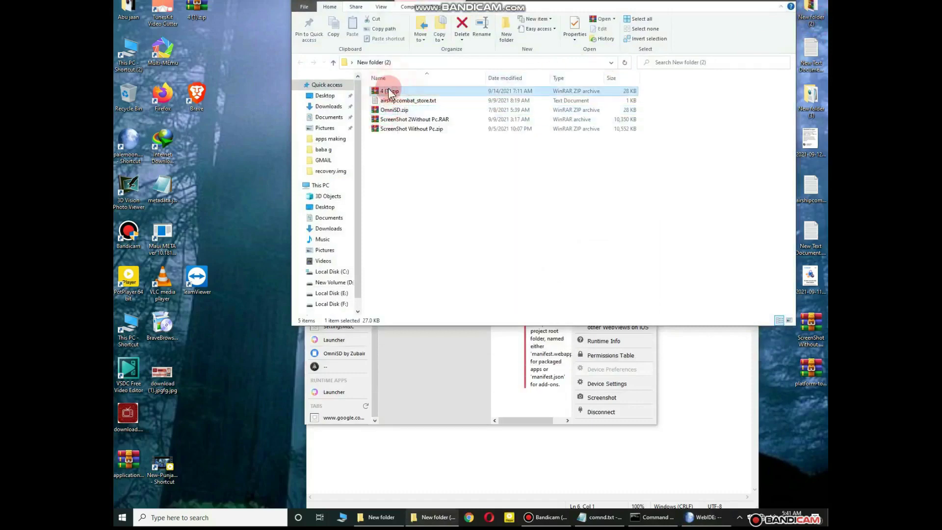
right_click(390, 92)
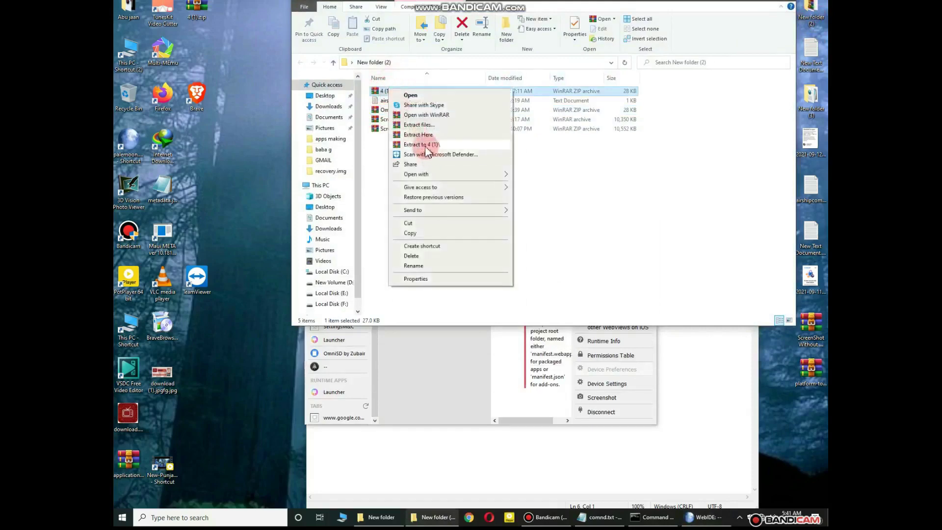
click(415, 136)
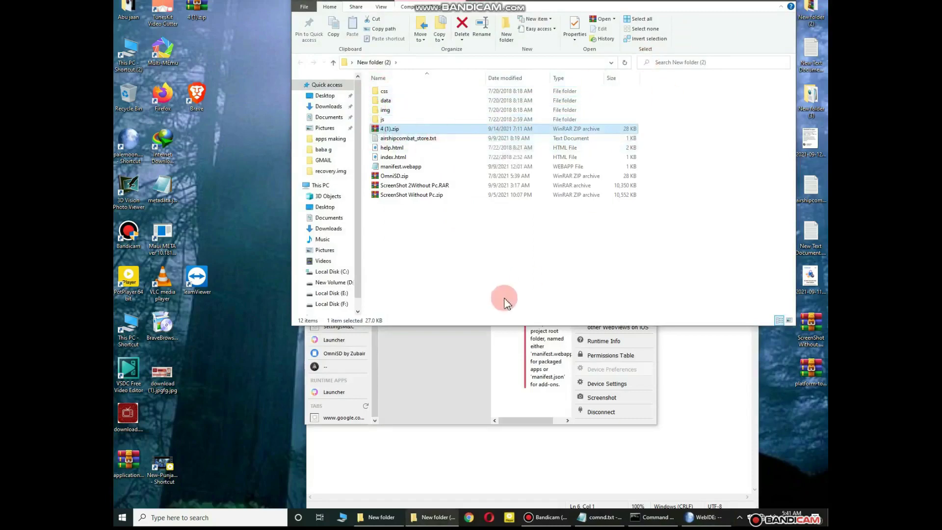
- Load the desktop's New folder (2) into WebIDE as a packaged app and install and run OmniSD on the connected phone
click(426, 521)
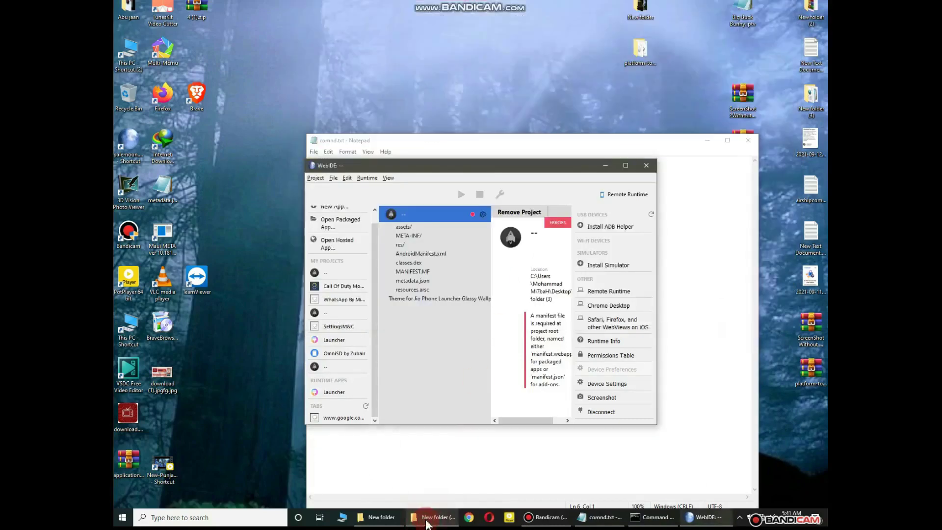
click(350, 334)
click(356, 235)
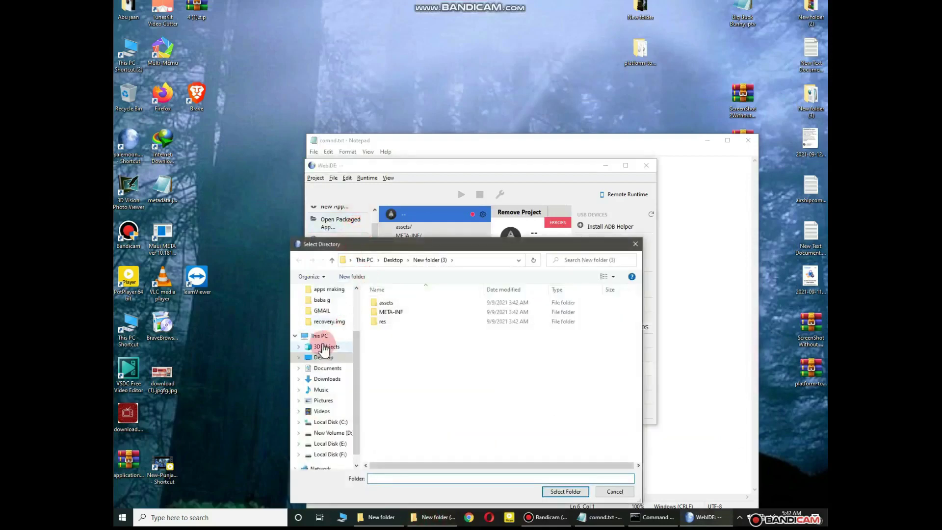
click(421, 251)
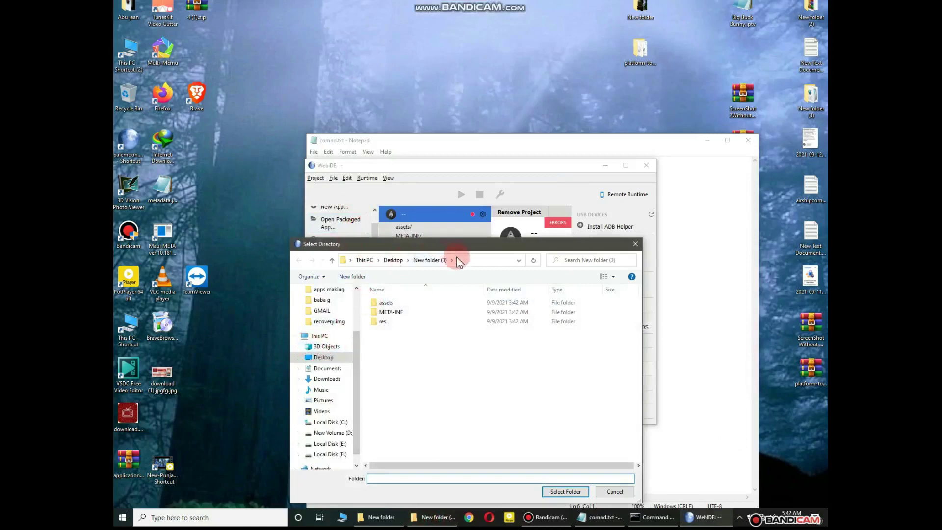
click(393, 260)
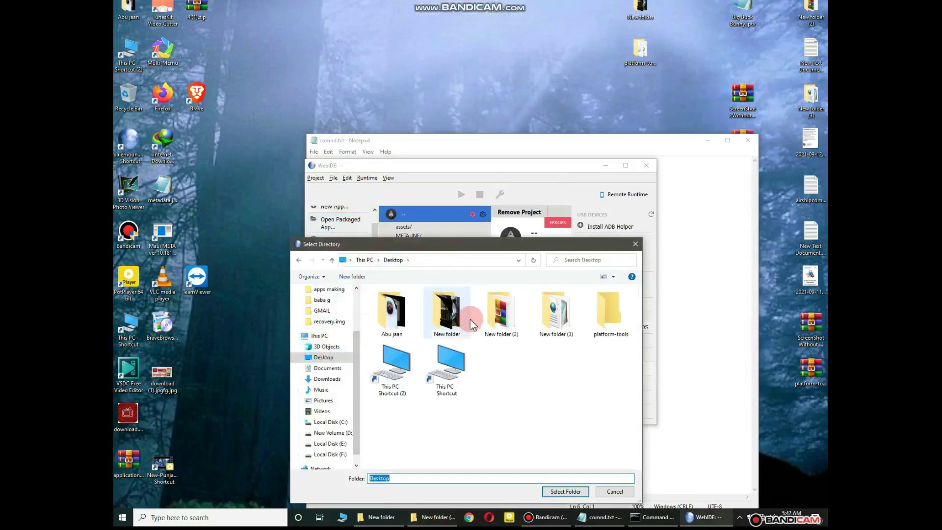
click(494, 322)
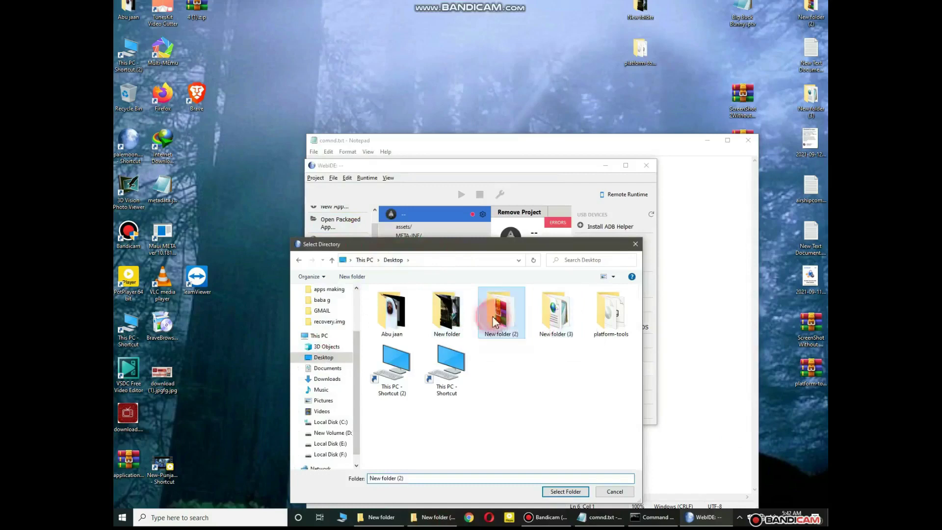
click(566, 491)
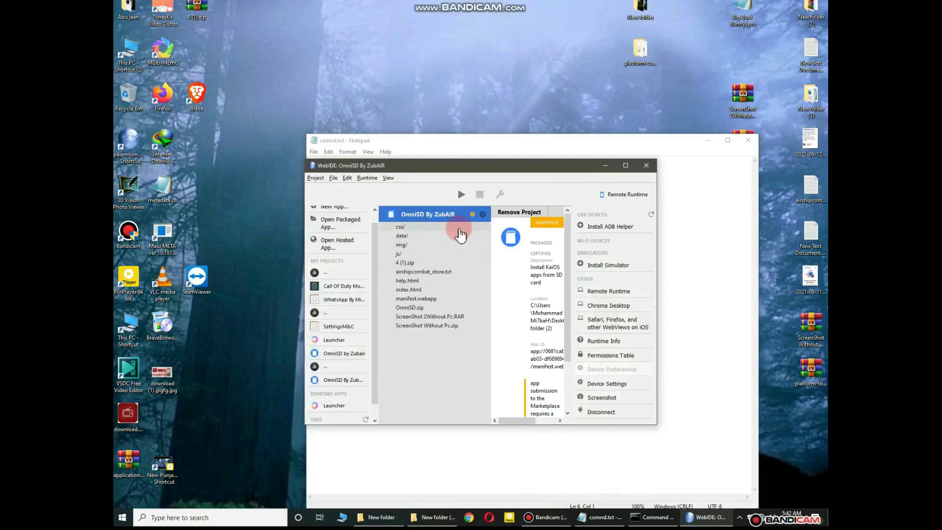
click(462, 196)
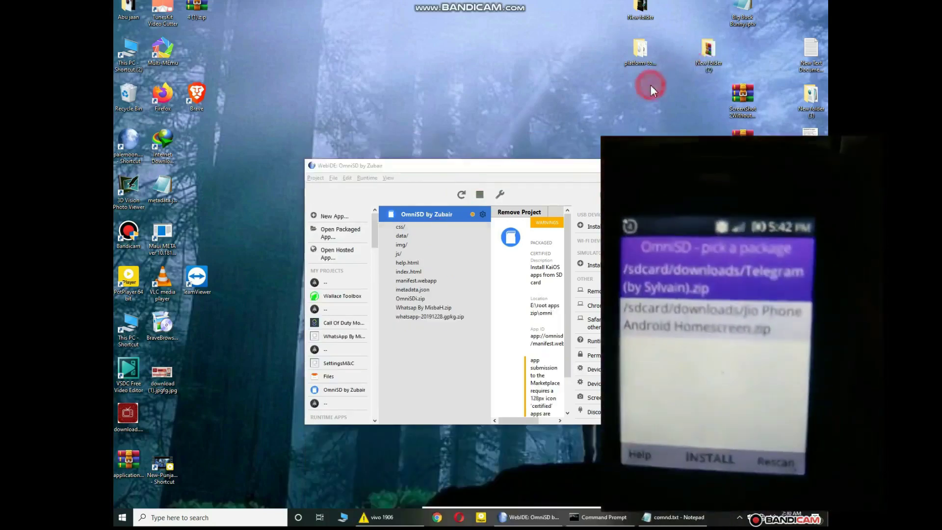
- Extract wallace-toolbox-0.0.5.zip directly into the desktop's New folder (2), replacing all existing files, and open the wallace-toolbox folder
right_click(650, 85)
click(667, 111)
double_click(712, 82)
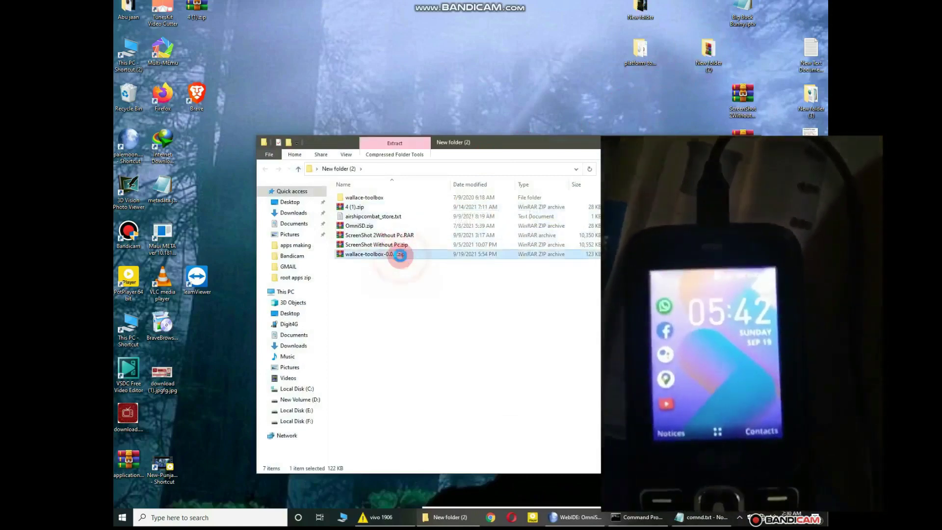
right_click(401, 258)
click(433, 304)
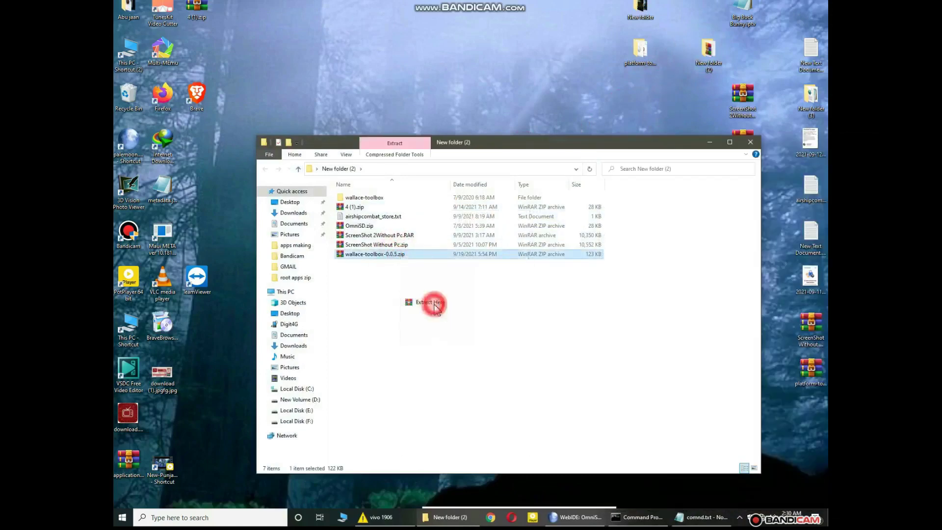
click(448, 298)
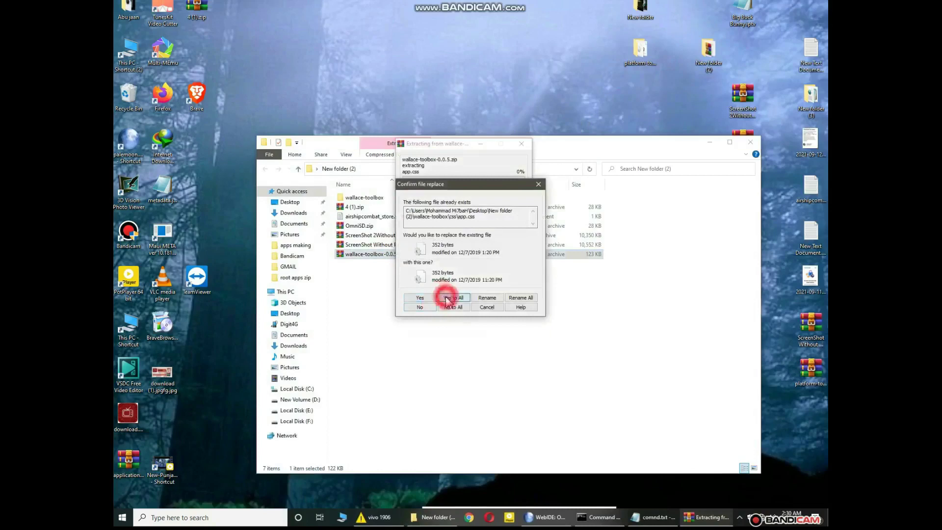
double_click(381, 201)
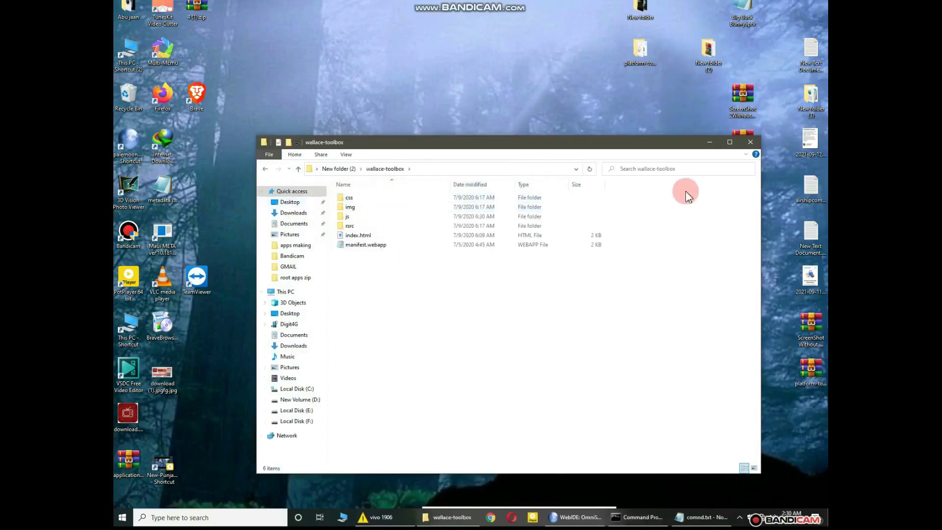
- Minimize the folder window and open wallace-toolbox from the desktop's New folder (2) as a packaged app in WebIDE
click(710, 140)
click(354, 232)
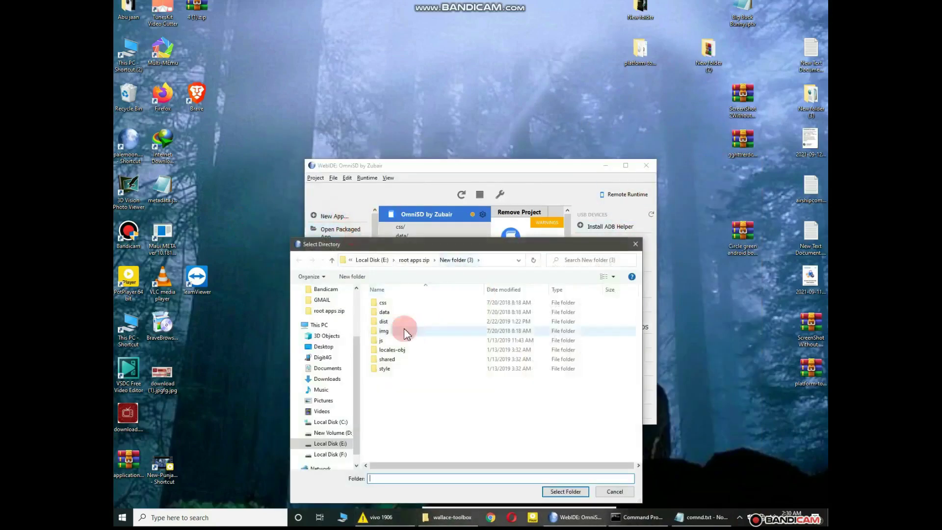
click(412, 259)
click(373, 261)
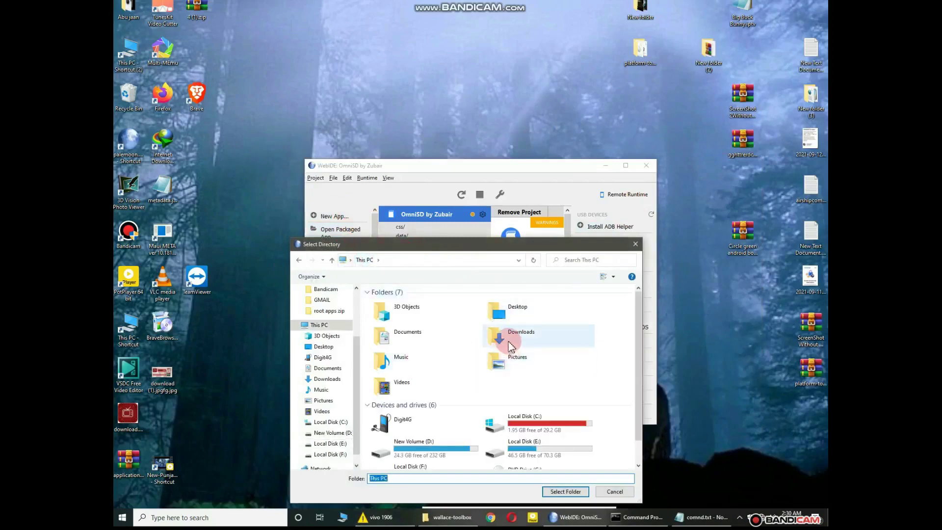
click(512, 322)
double_click(513, 321)
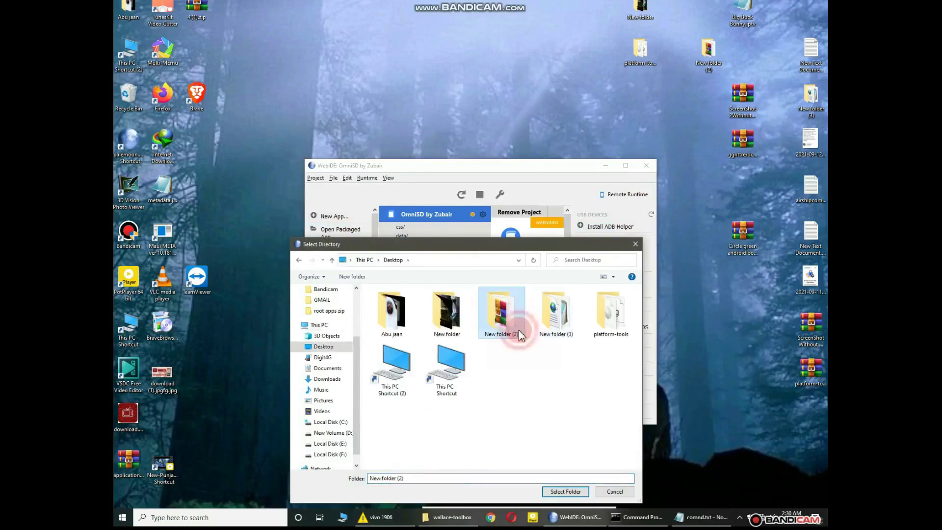
click(514, 335)
double_click(513, 335)
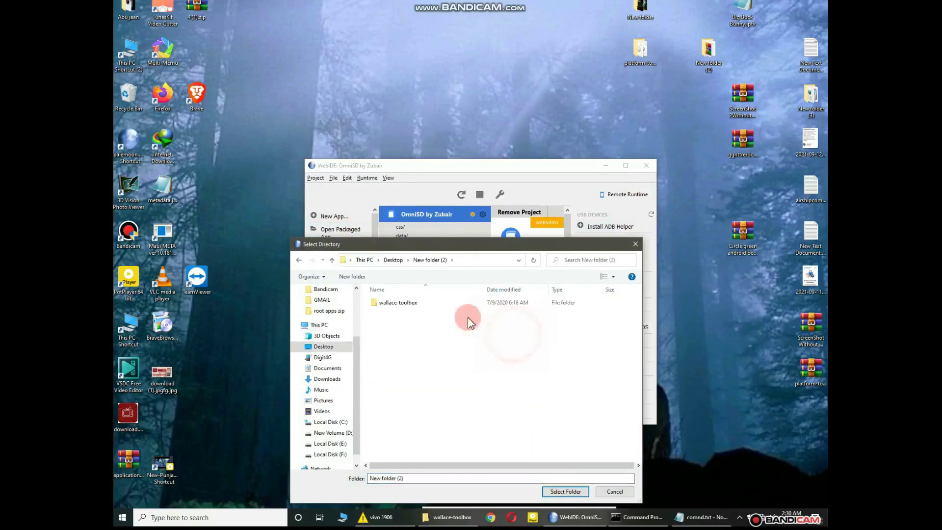
click(392, 304)
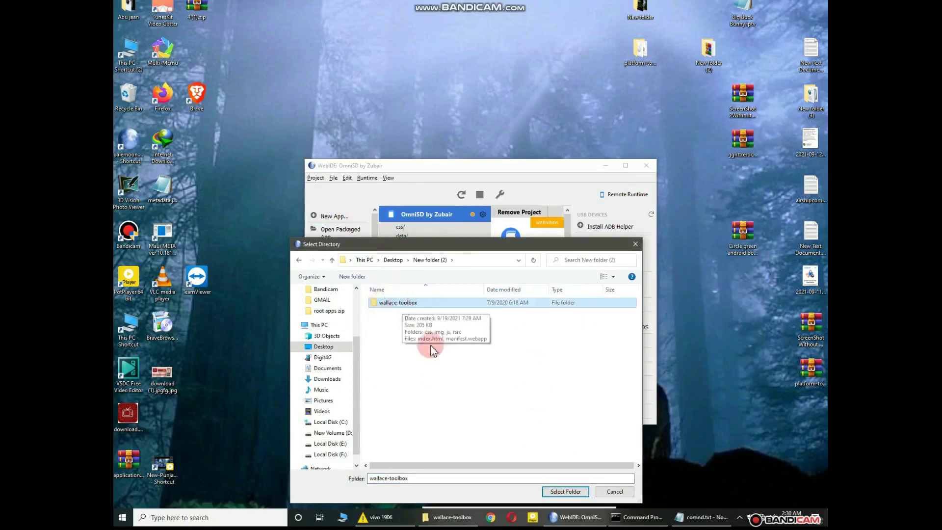
click(562, 492)
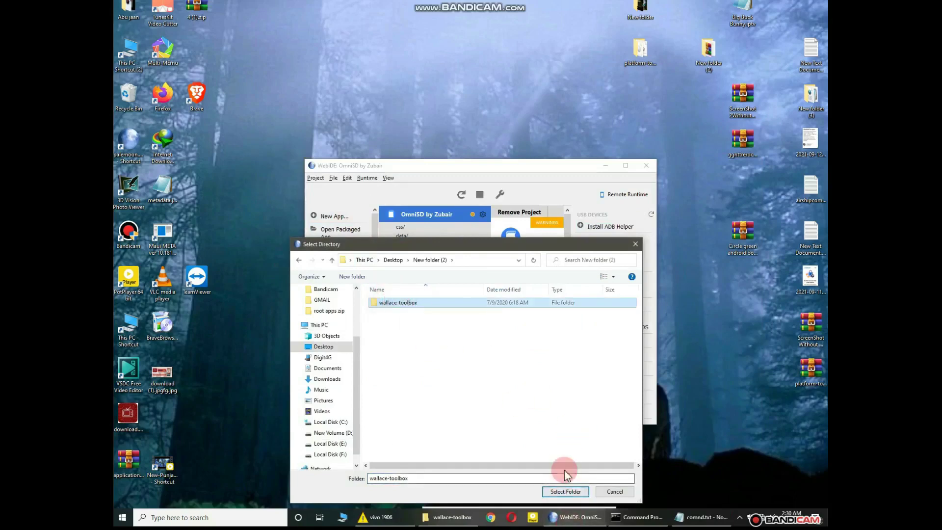
click(565, 492)
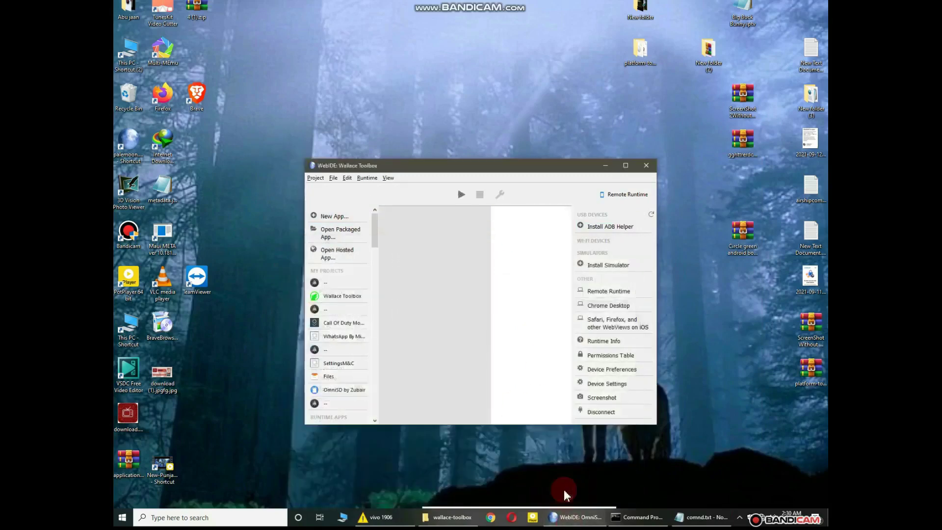